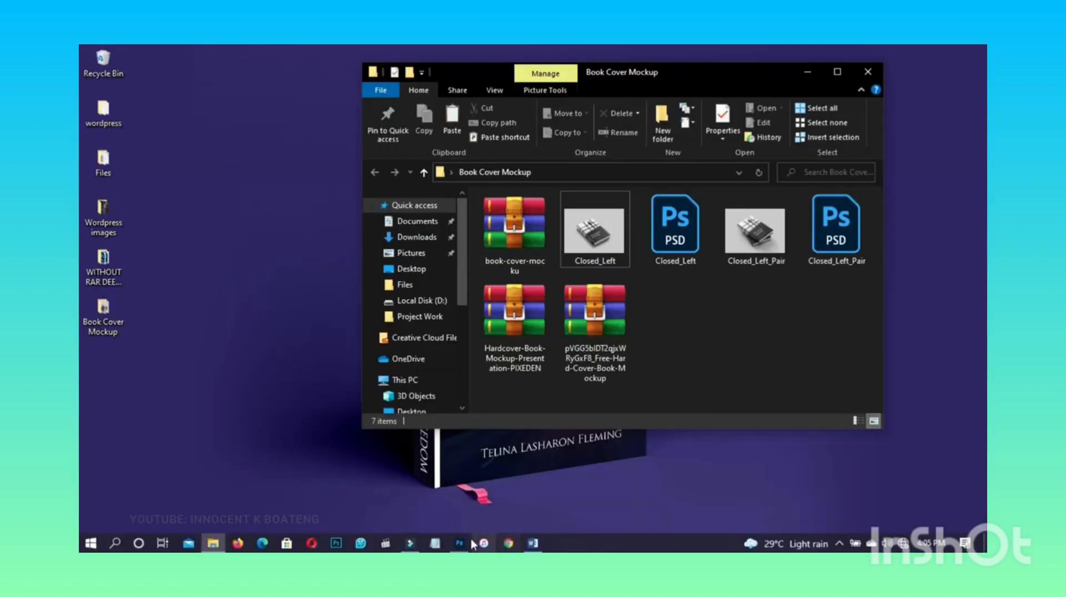
Switch to Photoshop and stamp all visible layers of the book cover into a merged layer above the spine title text layer.
click(483, 543)
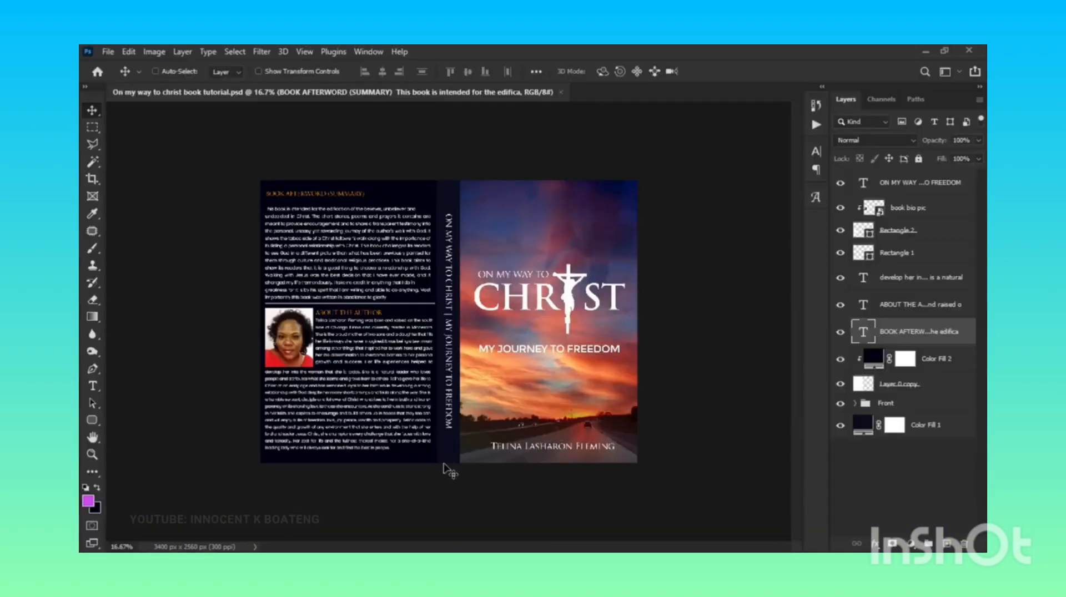
key(ctrl+plus)
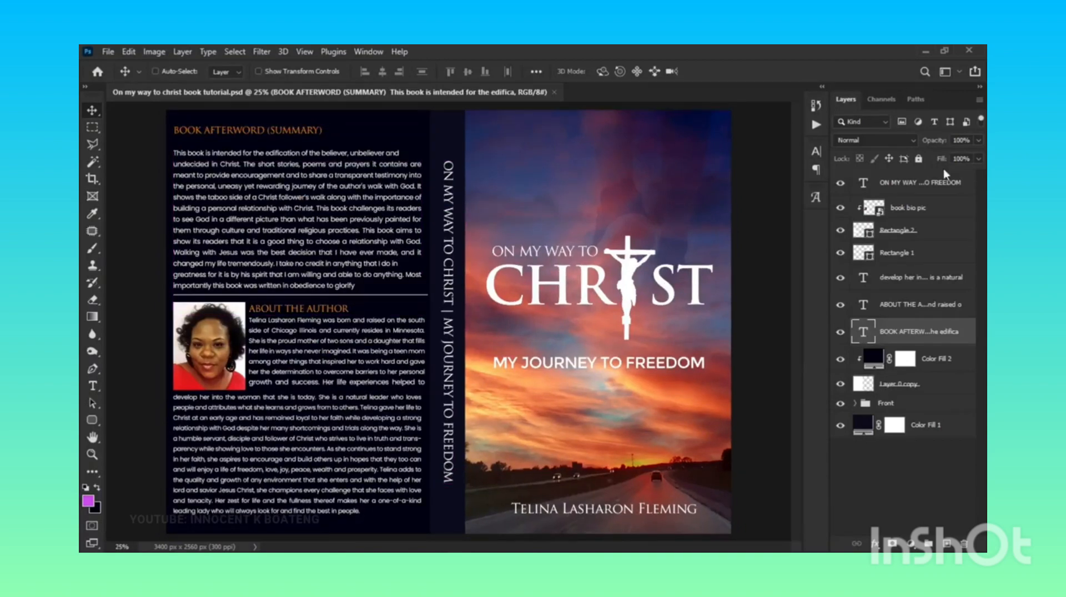
click(920, 188)
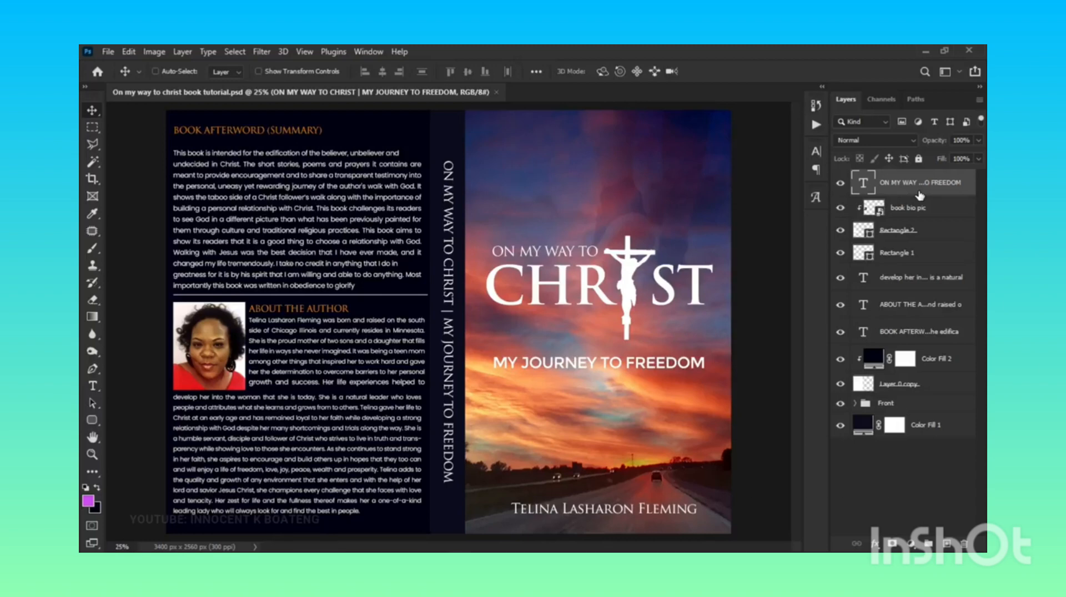
key(ctrl+shift+alt+e)
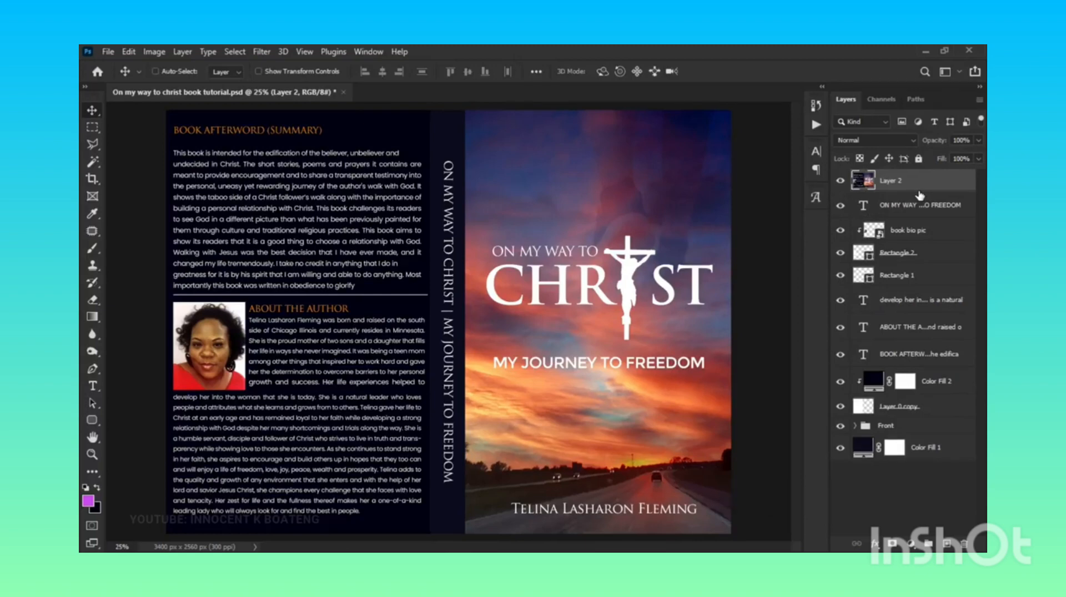
Group the original layers from the spine title text down to the Front group, and hide the group beneath the merged layer.
click(883, 208)
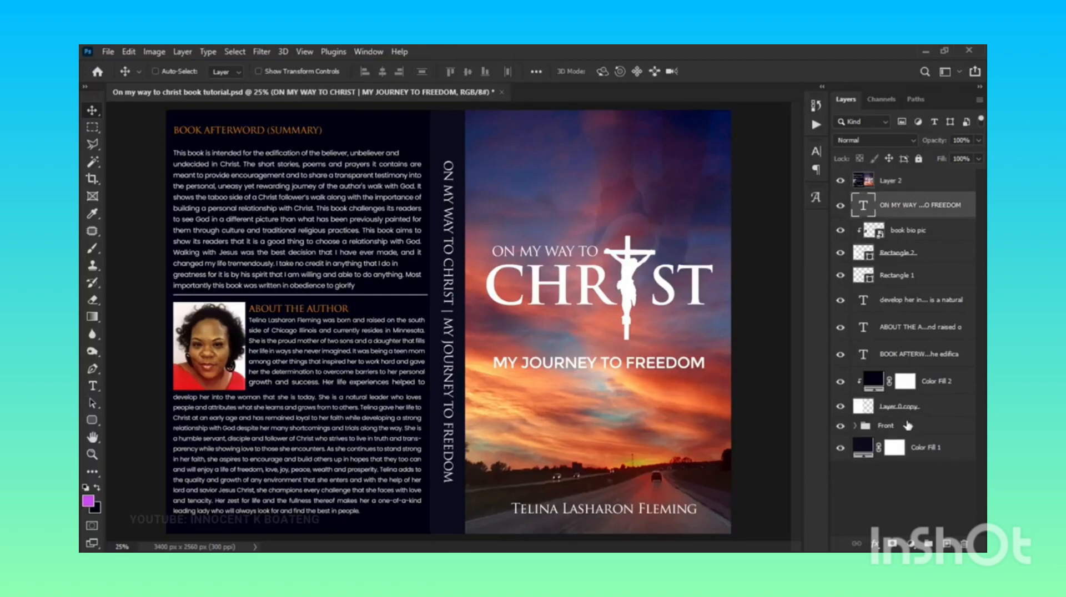
shift+click(908, 426)
key(ctrl+g)
click(840, 200)
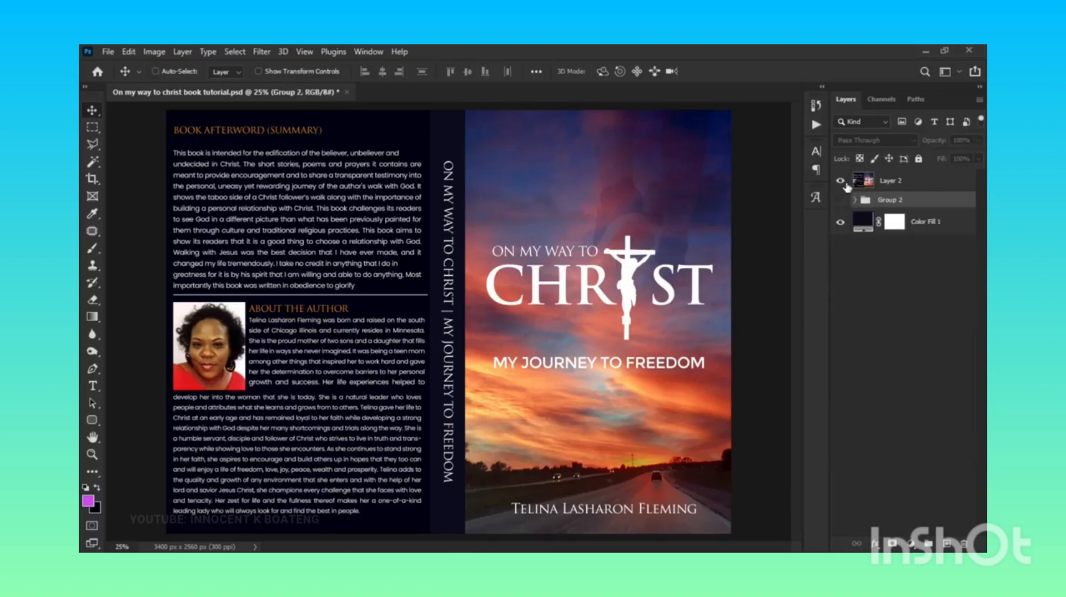
click(844, 183)
click(842, 183)
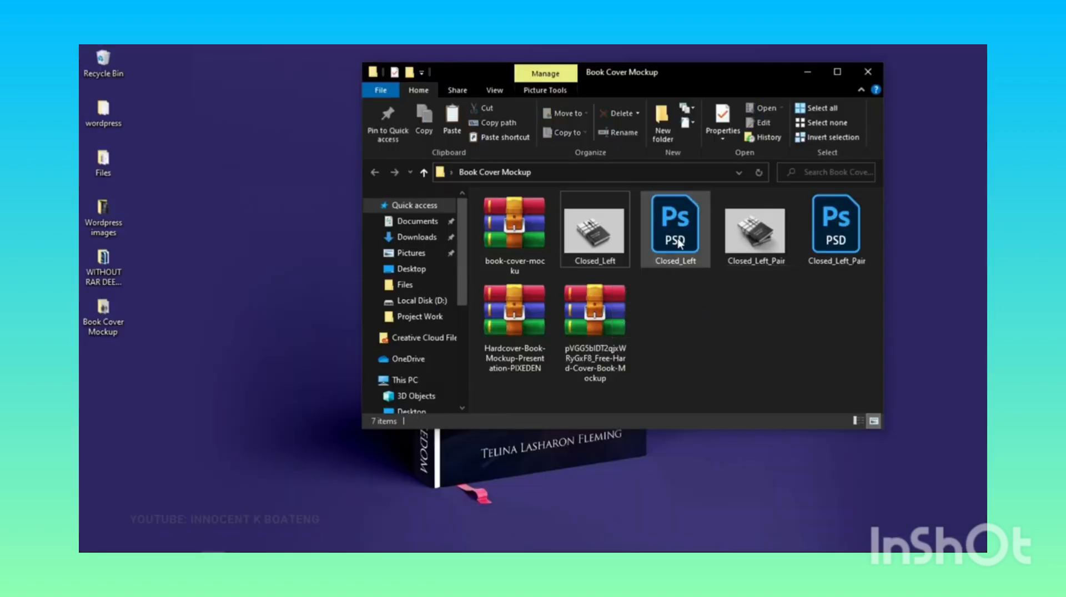
Inspect the contents of the book-cover-mocku archive in the Book Cover Mockup folder and close it.
click(602, 245)
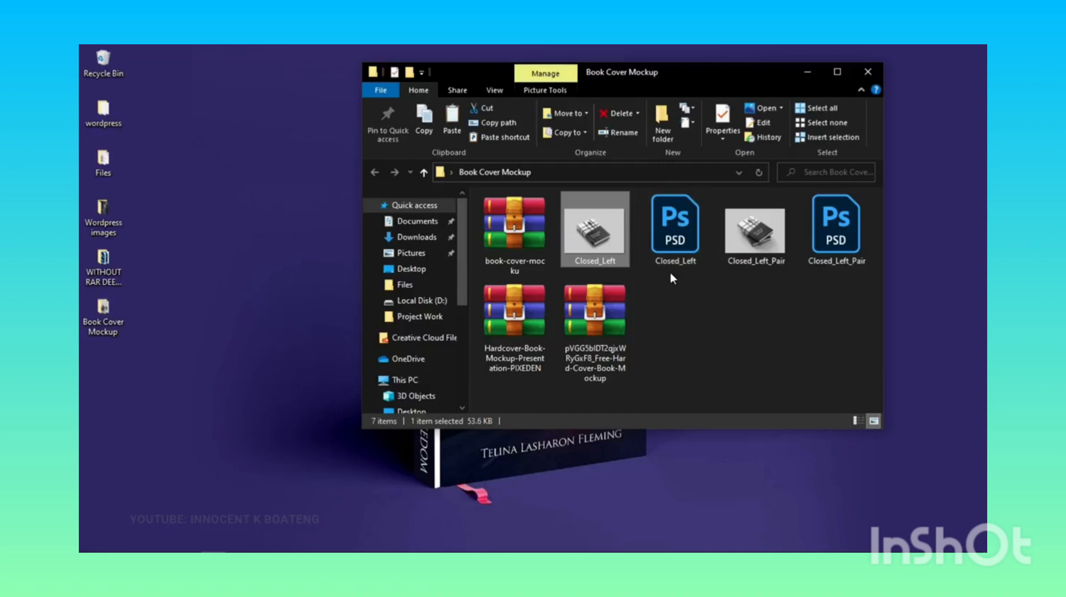
click(512, 238)
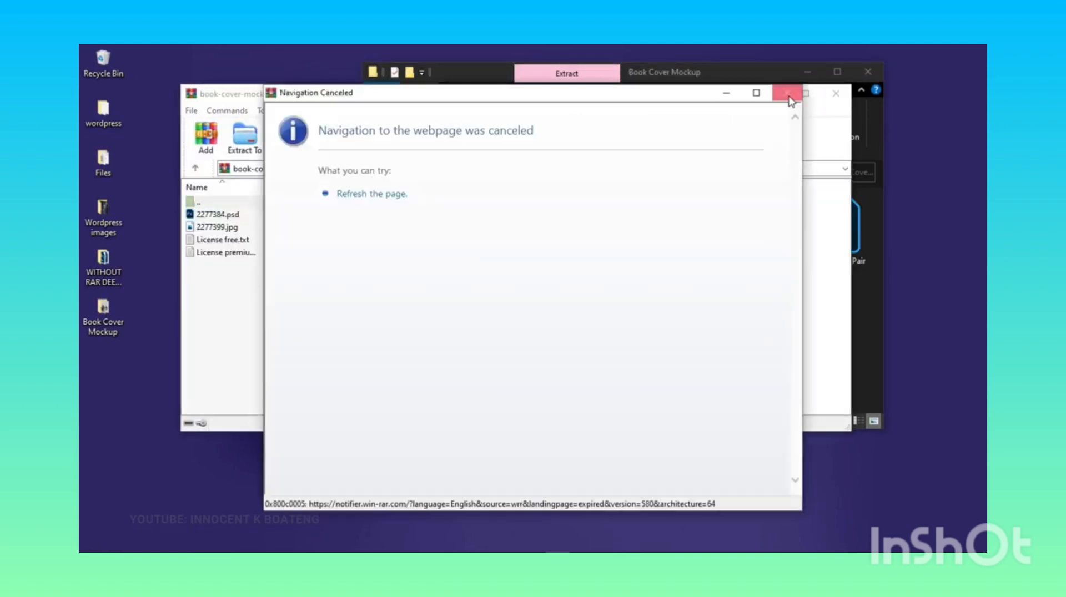
click(787, 93)
click(278, 225)
click(276, 218)
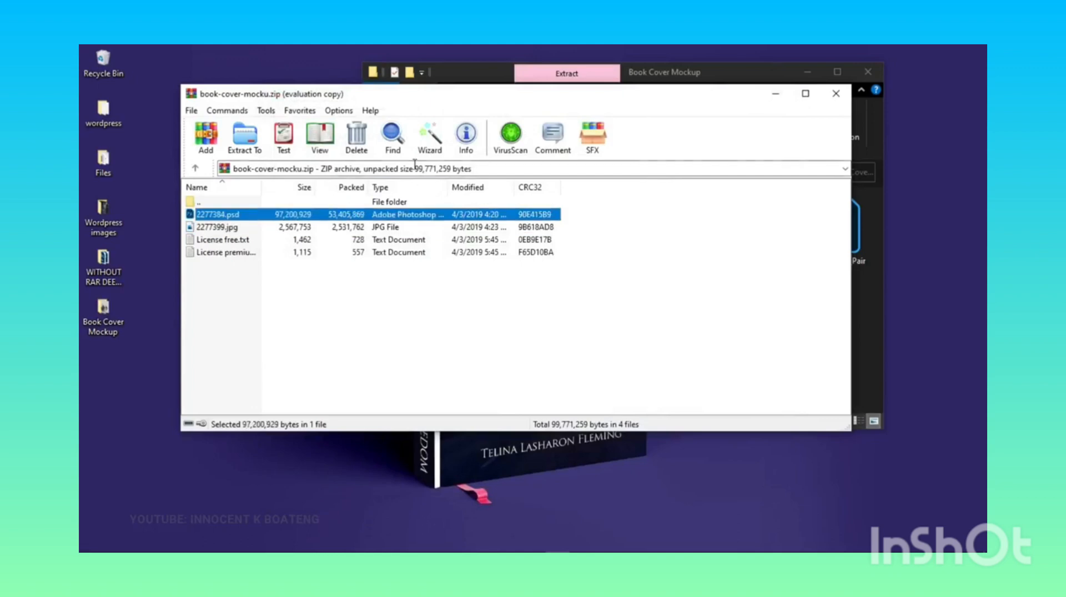
click(836, 94)
Open the Closed_Left PSD mockup from the Book Cover Mockup folder in Photoshop and expand its Mockup layer group.
click(686, 240)
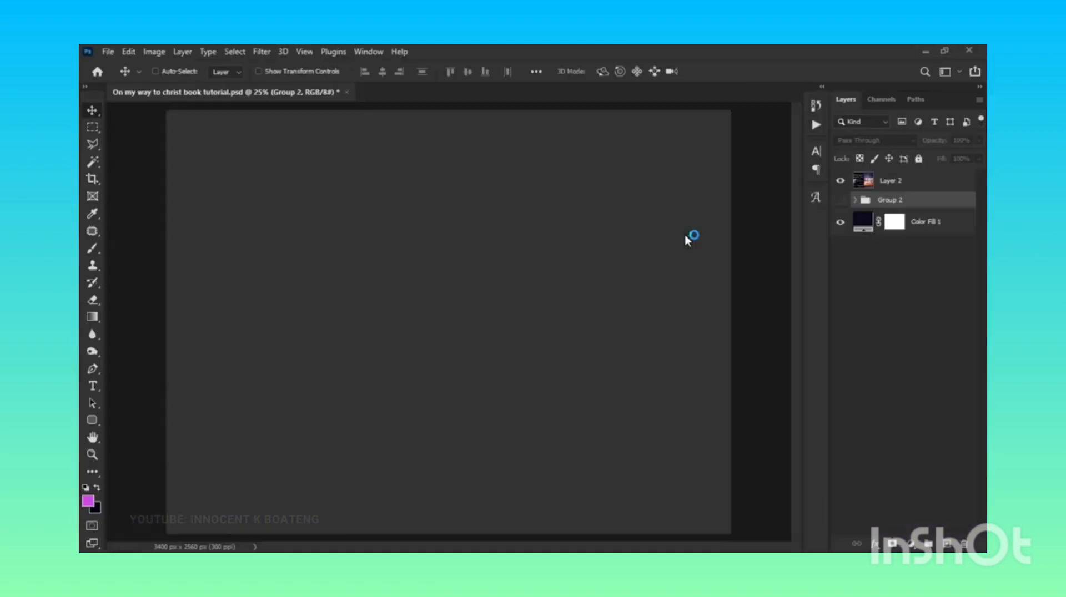
key(v)
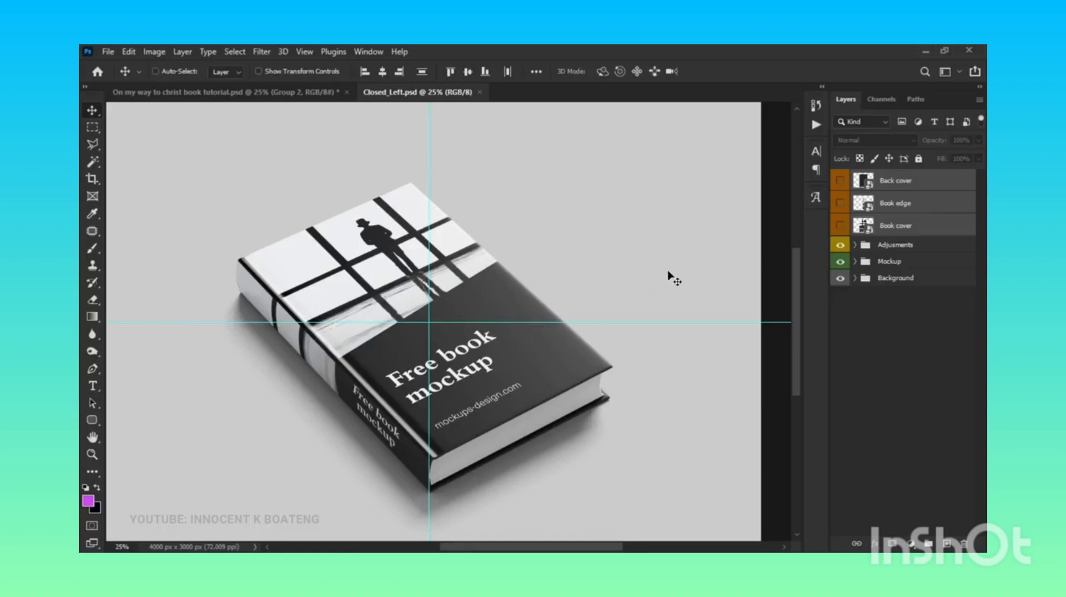
click(855, 261)
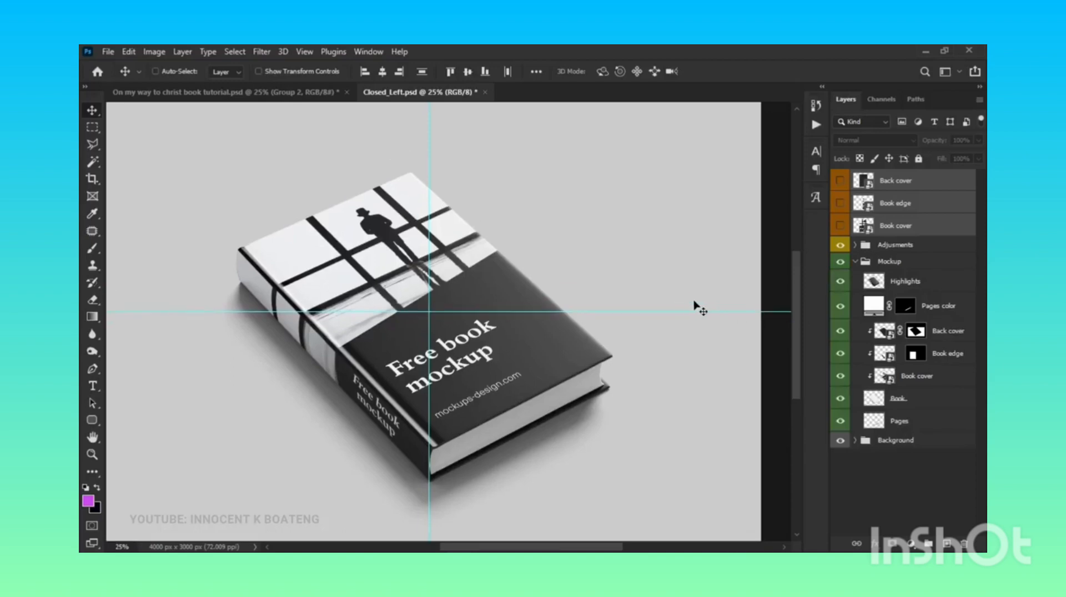
Toggle the visibility of the Book cover and Book edge layers to check which part of the book each controls.
click(893, 384)
click(840, 377)
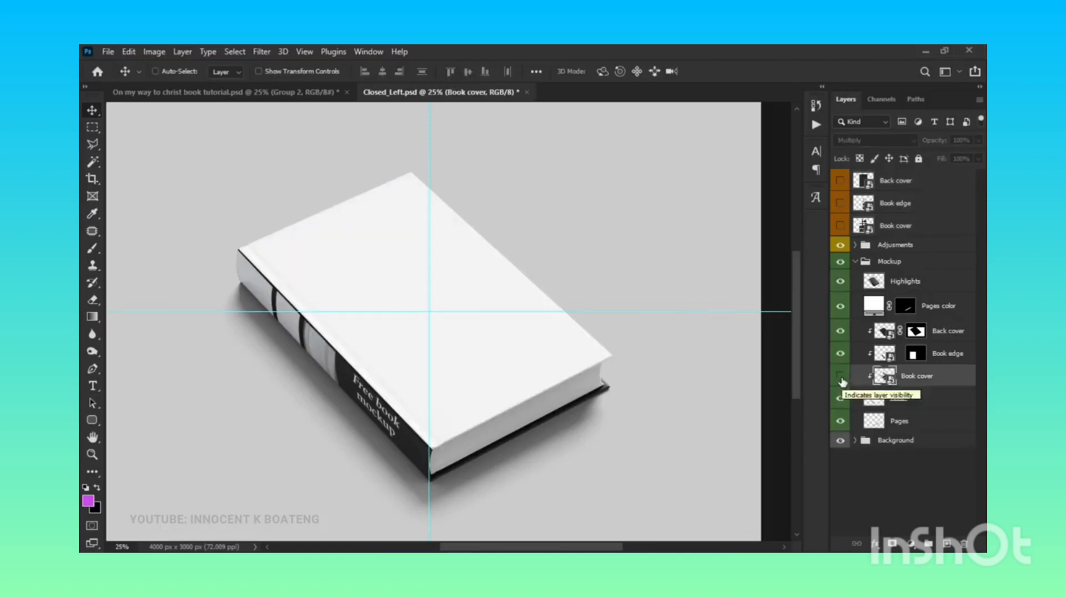
click(840, 376)
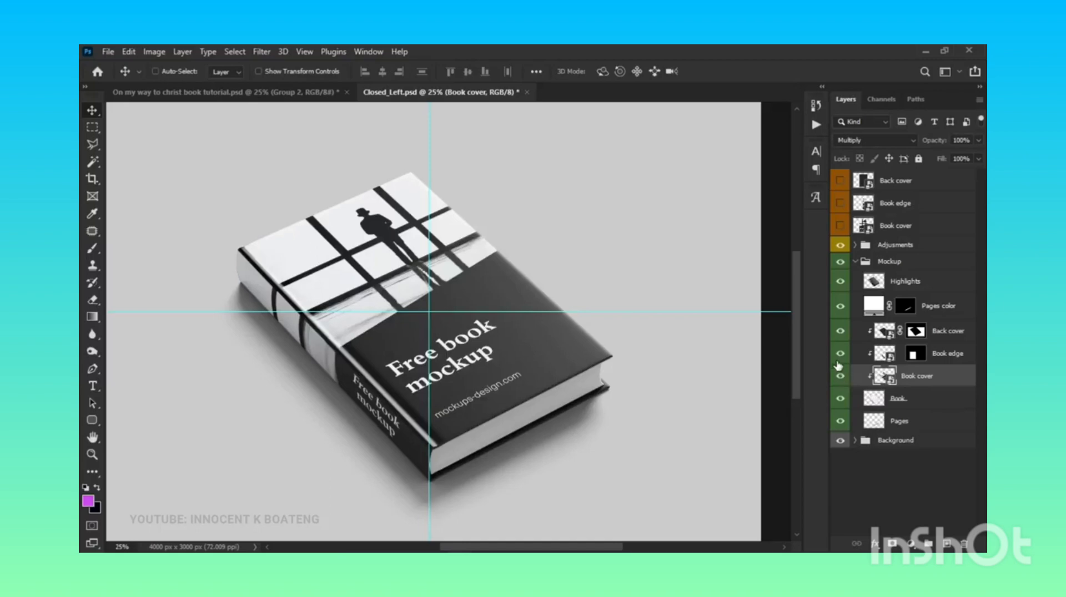
click(840, 354)
click(840, 354)
click(841, 376)
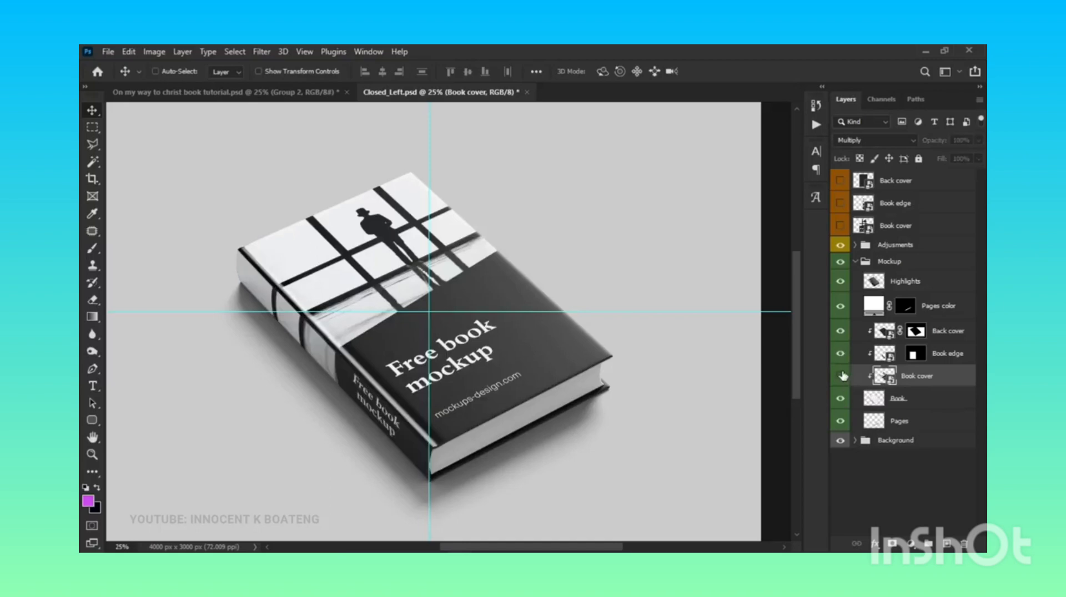
click(841, 376)
click(841, 376)
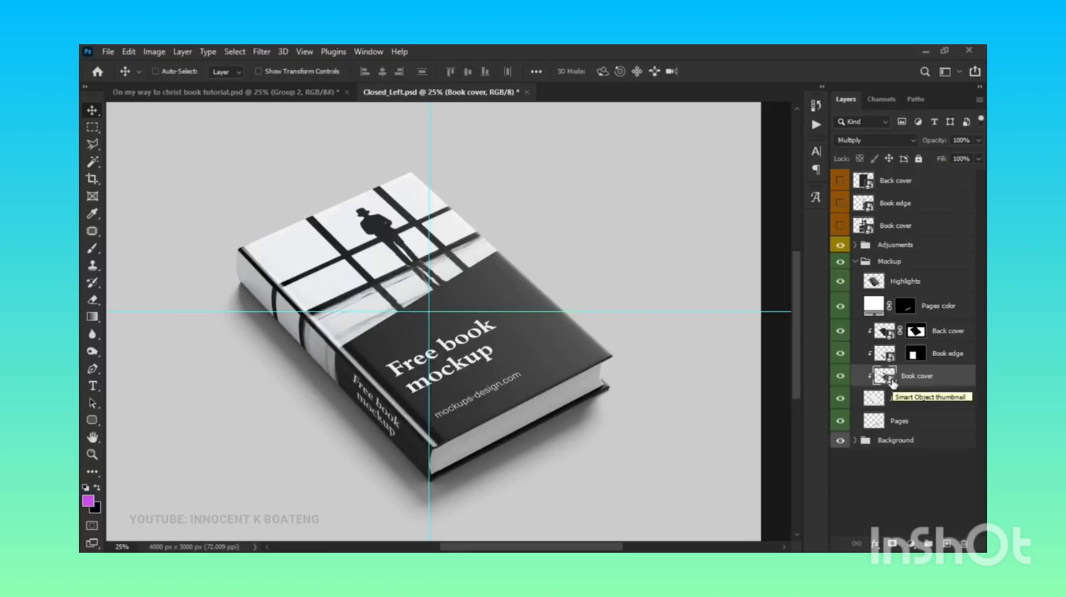
Open the contents of the Book cover smart object from the Mockup group for editing.
double_click(885, 376)
key(z)
key(alt)
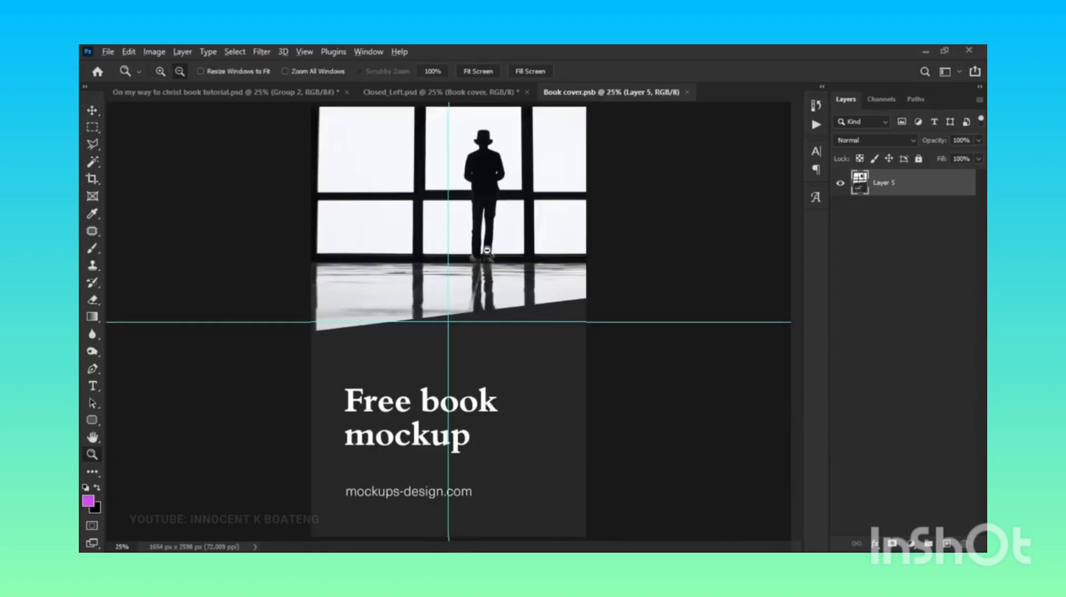
alt+click(487, 251)
key(v)
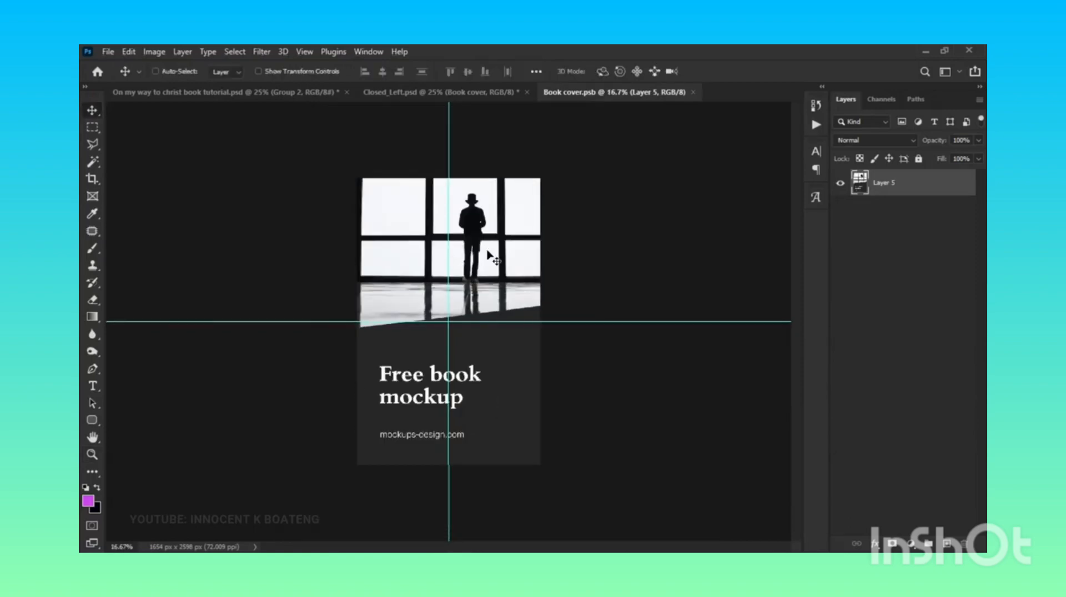
In the On my way to christ document, select the front cover area of Layer 2 and copy it to a new layer.
click(224, 93)
alt+click(687, 295)
click(891, 181)
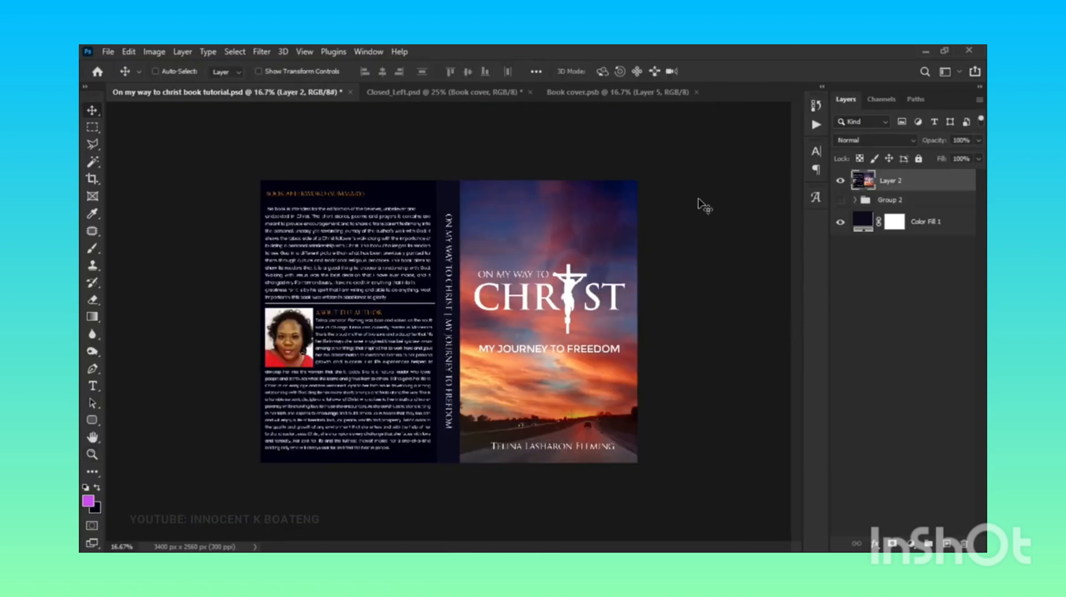
ctrl+click(614, 248)
alt+click(614, 248)
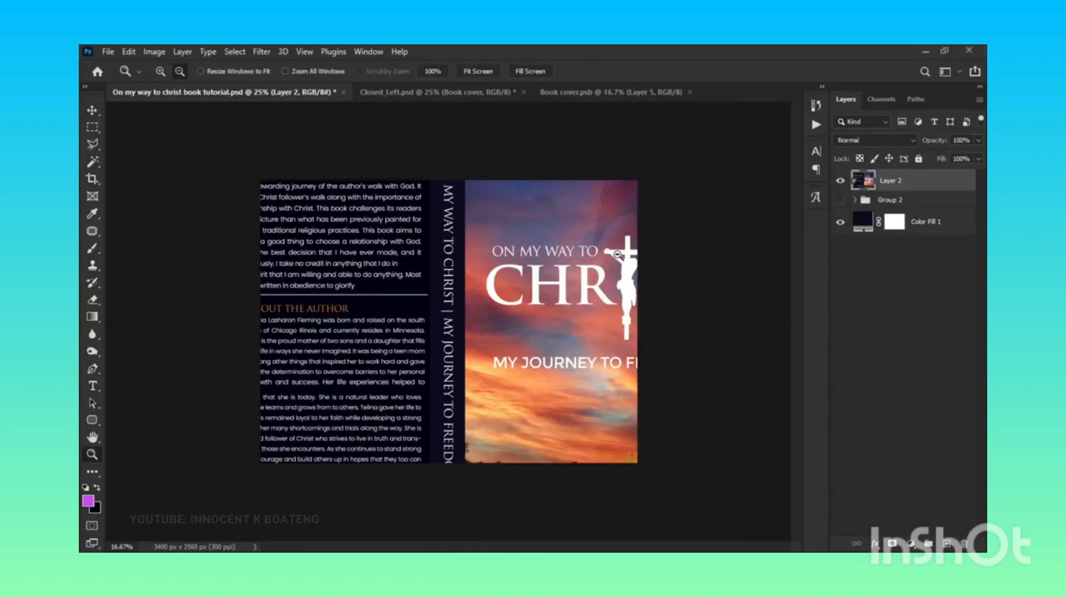
right_click(92, 128)
click(155, 131)
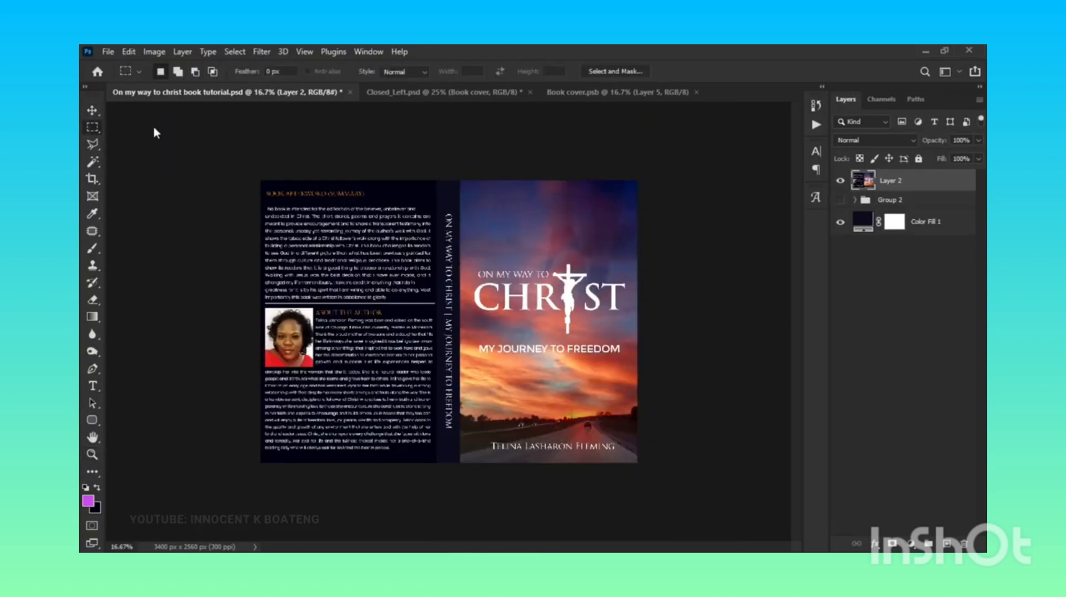
drag(639, 464, 459, 165)
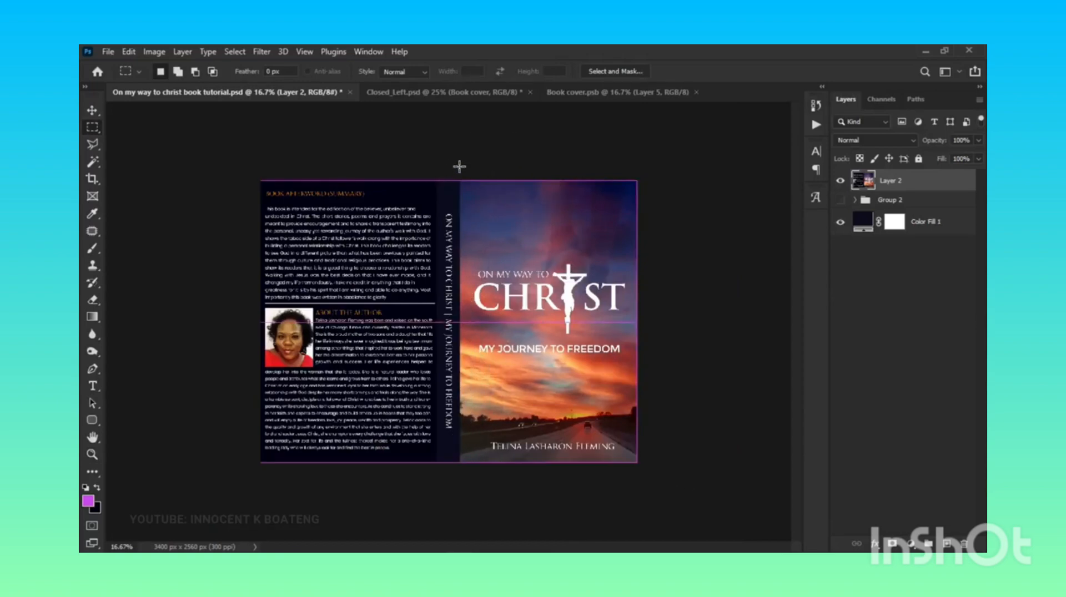
key(ctrl+shift+alt+n)
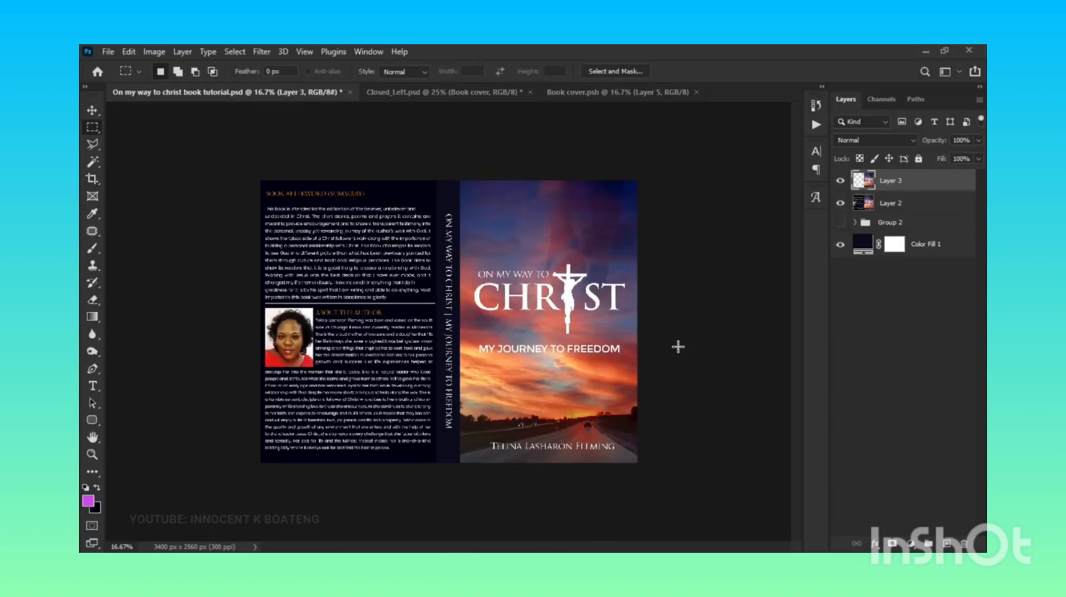
Move the copied front cover into Book cover.psb and centre it on the canvas horizontally and vertically.
key(v)
drag(560, 324, 596, 96)
drag(471, 231, 511, 311)
key(ctrl+a)
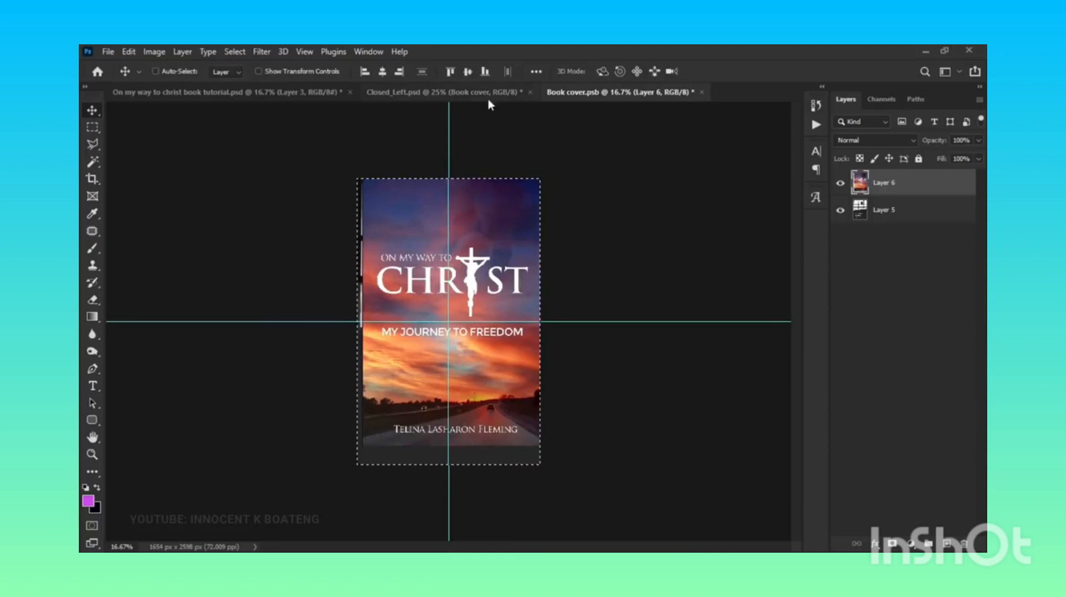
click(467, 71)
click(382, 71)
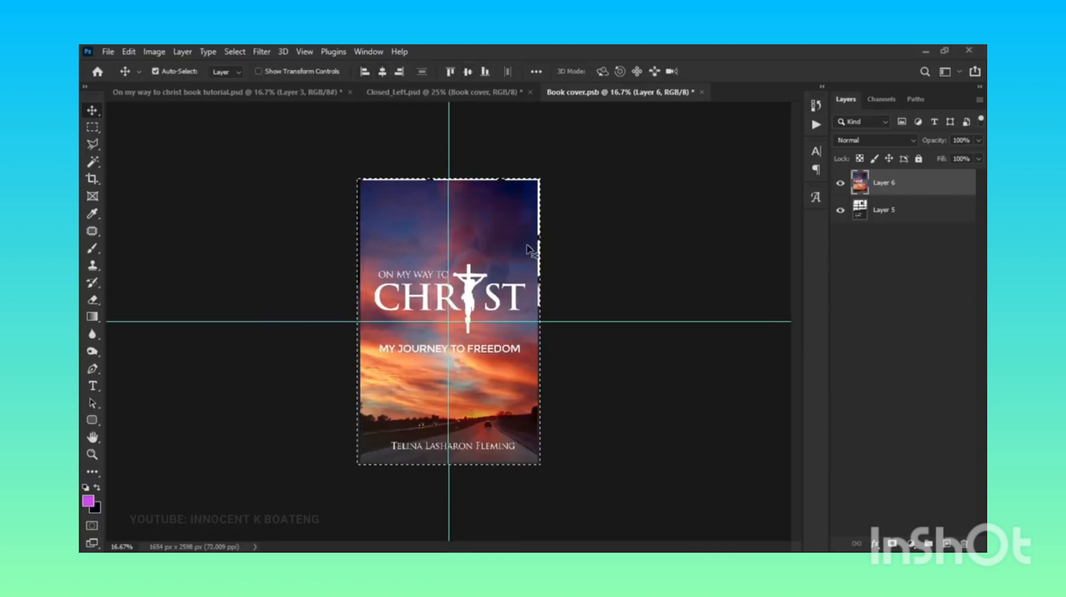
key(ctrl+d)
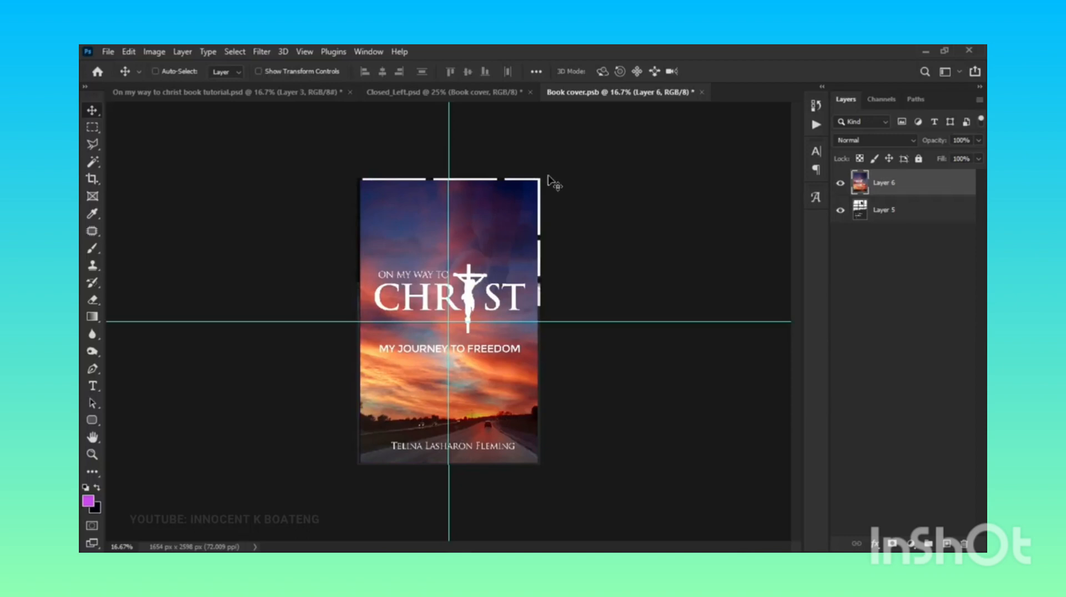
Scale the front cover to about 1673 × 2664 px so that it fills the Book cover canvas.
key(ctrl+t)
mouse_move(539, 175)
mouse_down()
mouse_move(553, 168)
mouse_move(543, 174)
mouse_up()
drag(356, 171, 354, 168)
drag(357, 465, 354, 467)
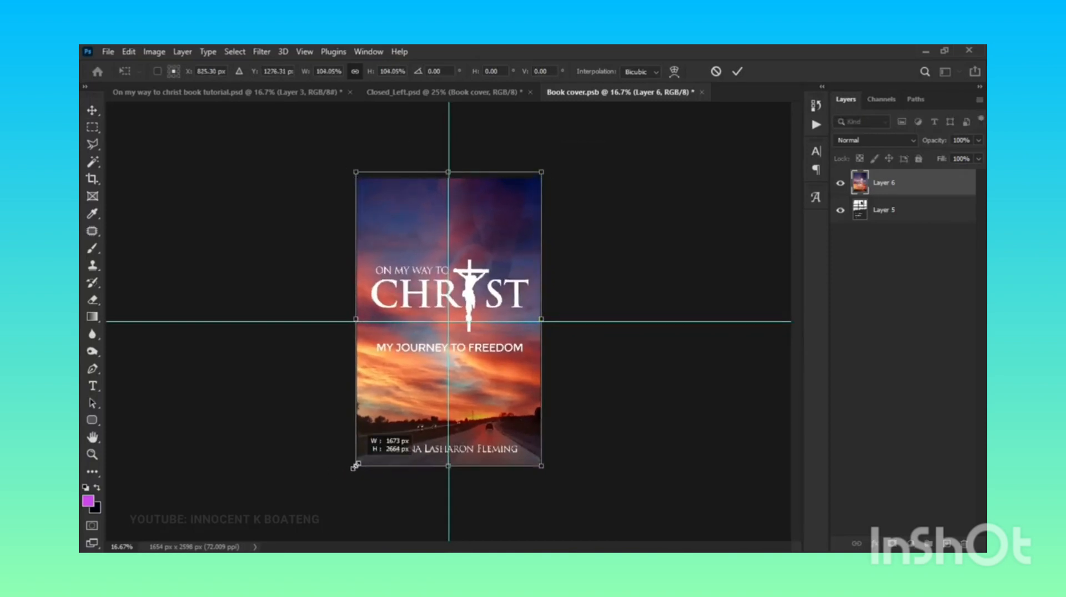
key(Return)
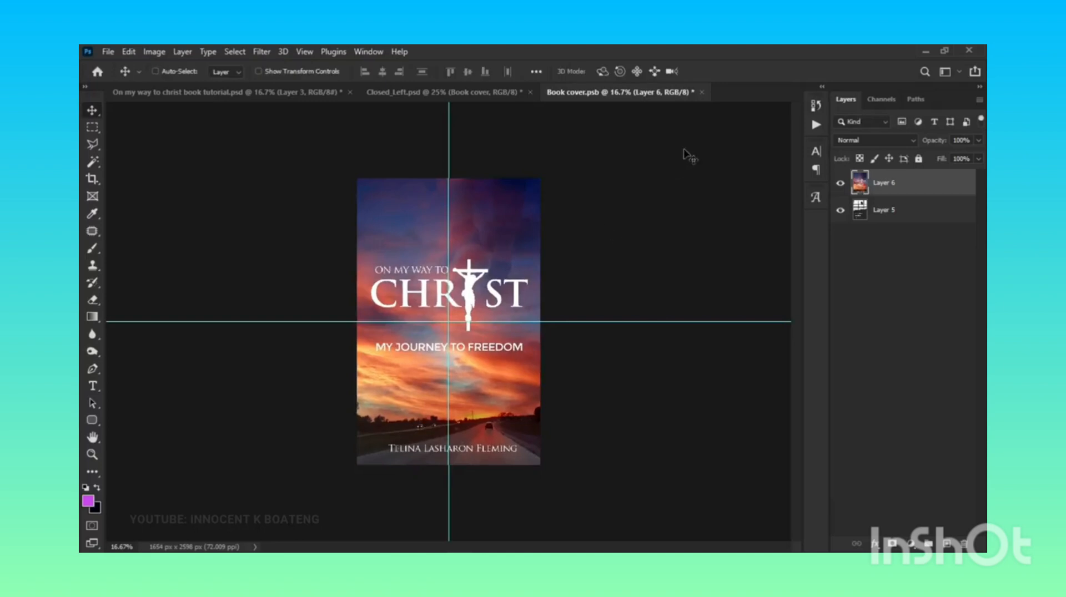
Close Book cover.psb with its changes saved and check the new front cover on the Closed_Left mockup.
click(702, 92)
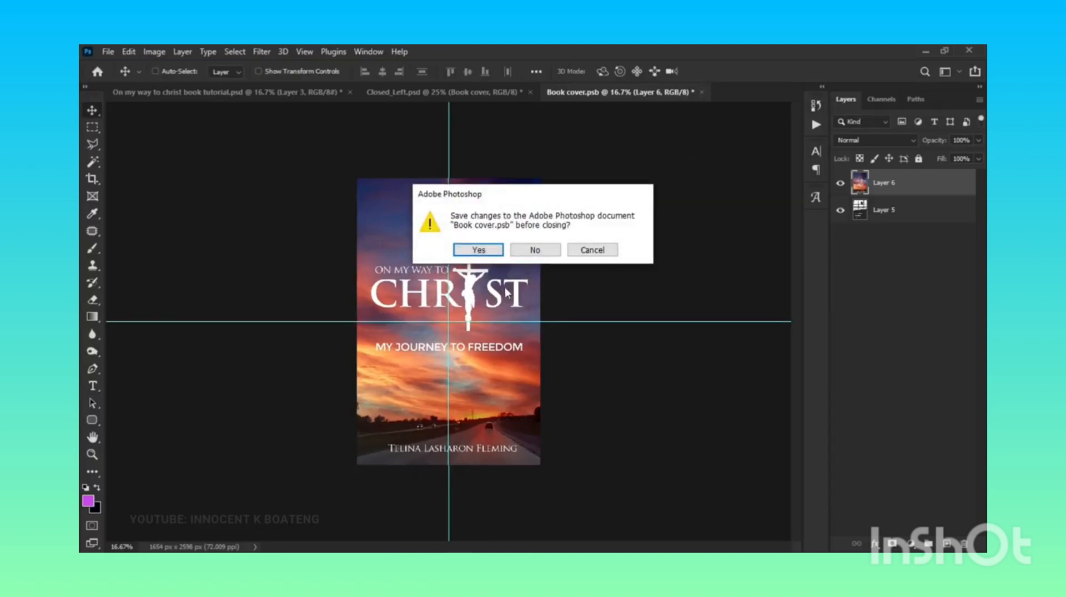
click(477, 249)
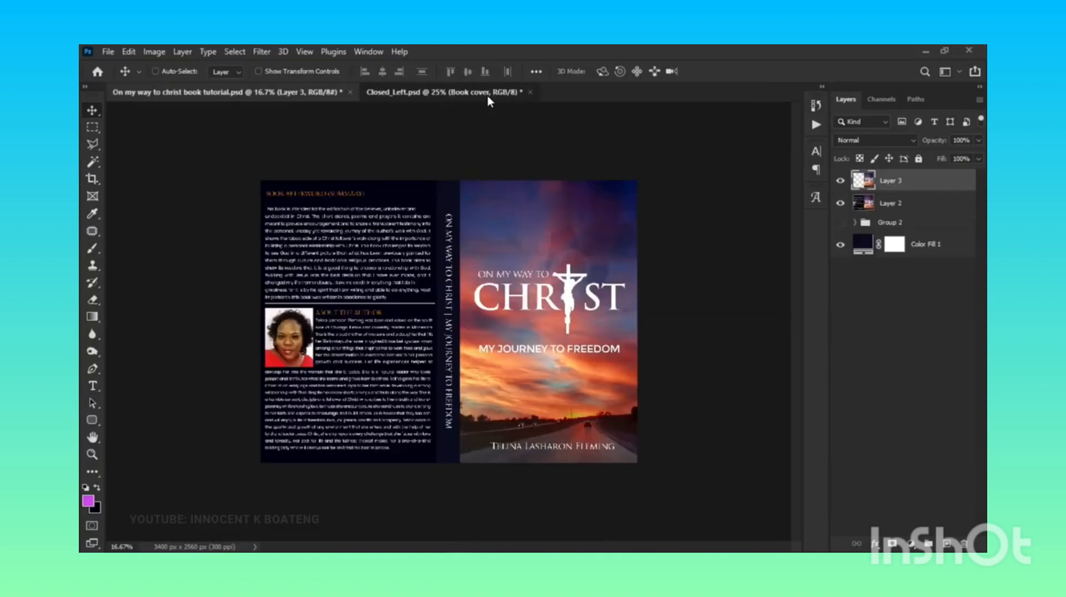
click(487, 95)
key(z)
click(521, 353)
key(v)
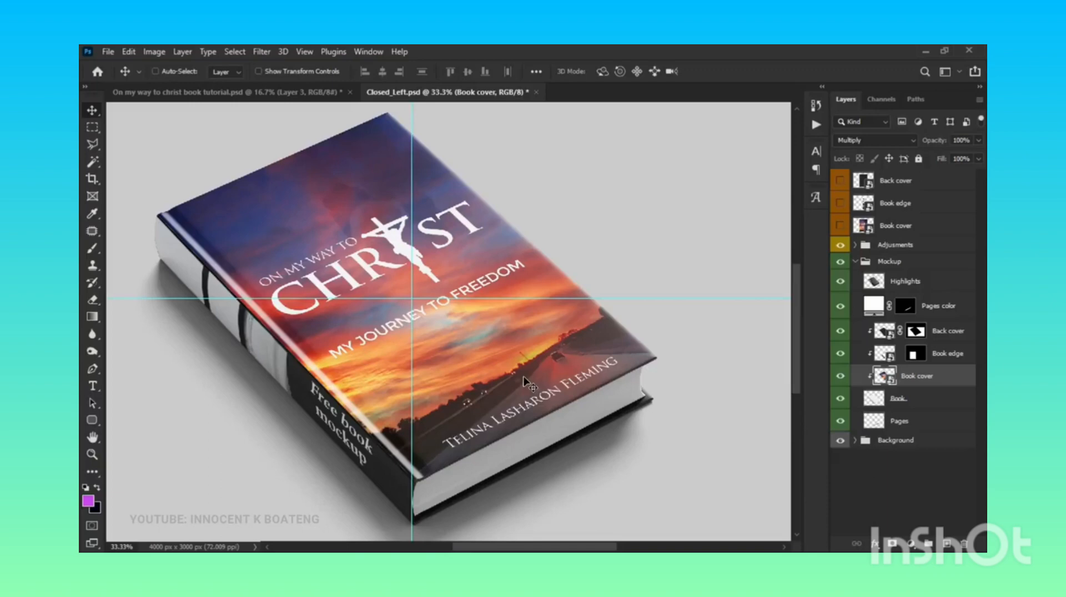
alt+space+click(525, 383)
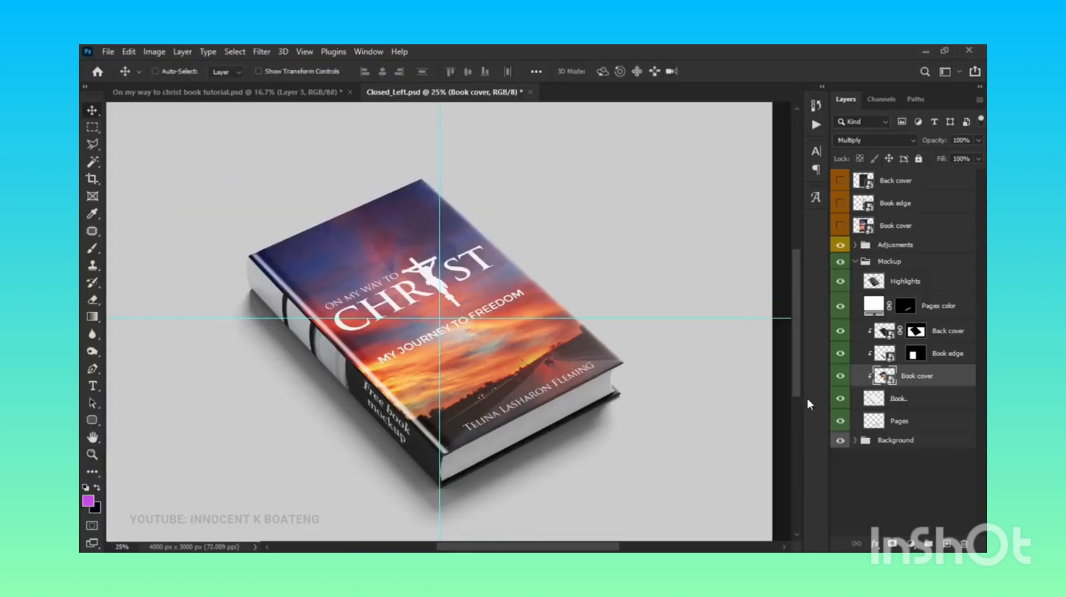
Check the Book edge layer's visibility effect on the spine and open its smart object contents for editing.
click(837, 354)
click(838, 354)
double_click(886, 354)
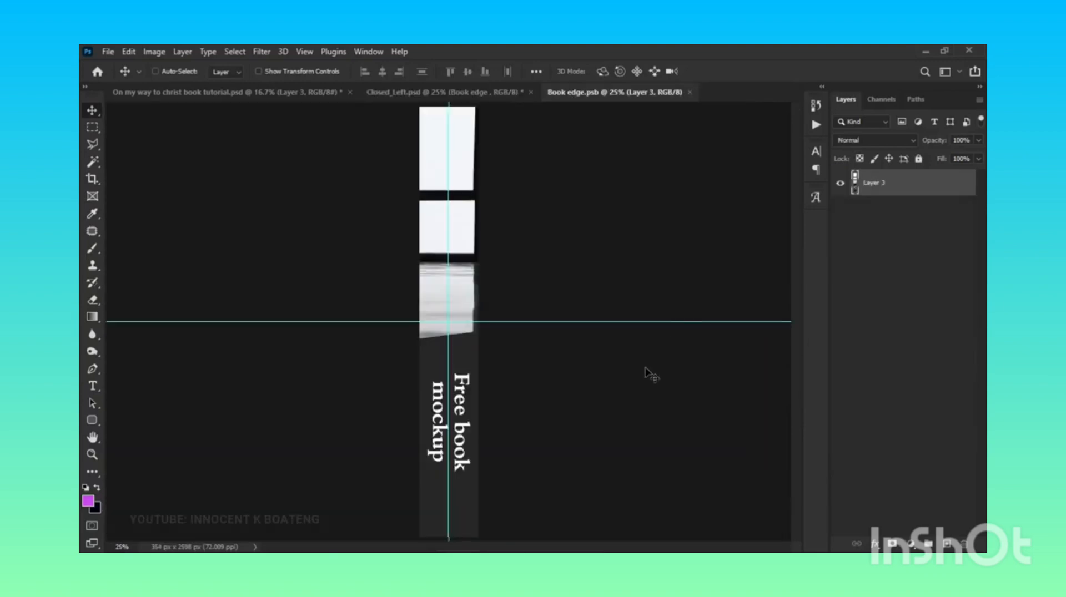
key(z)
alt+click(618, 383)
Select the spine strip on Layer 2 of the On my way to christ document and copy it to its own layer.
click(274, 93)
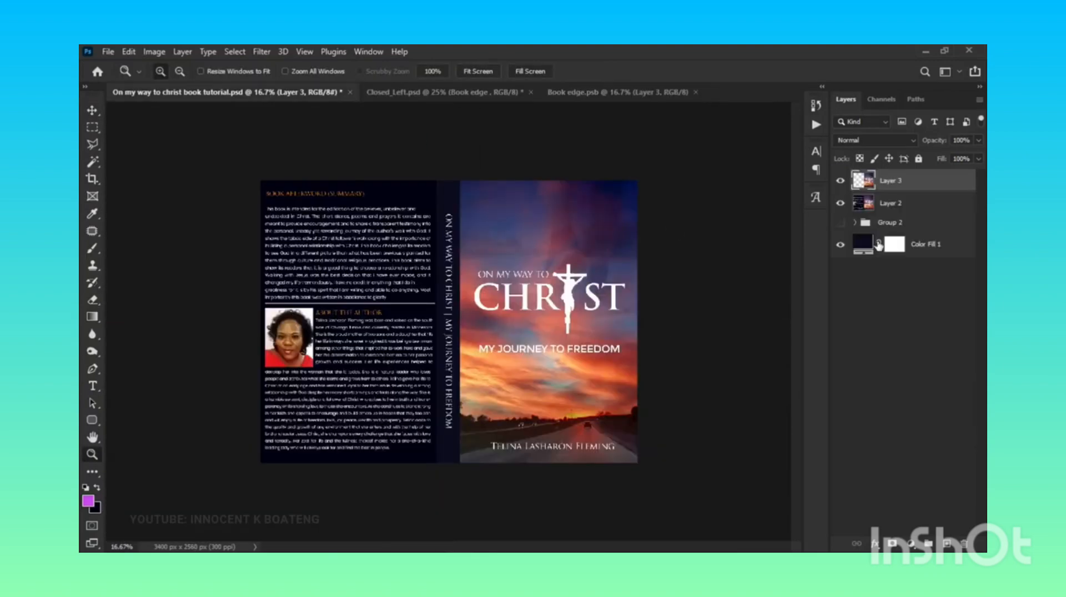
click(898, 204)
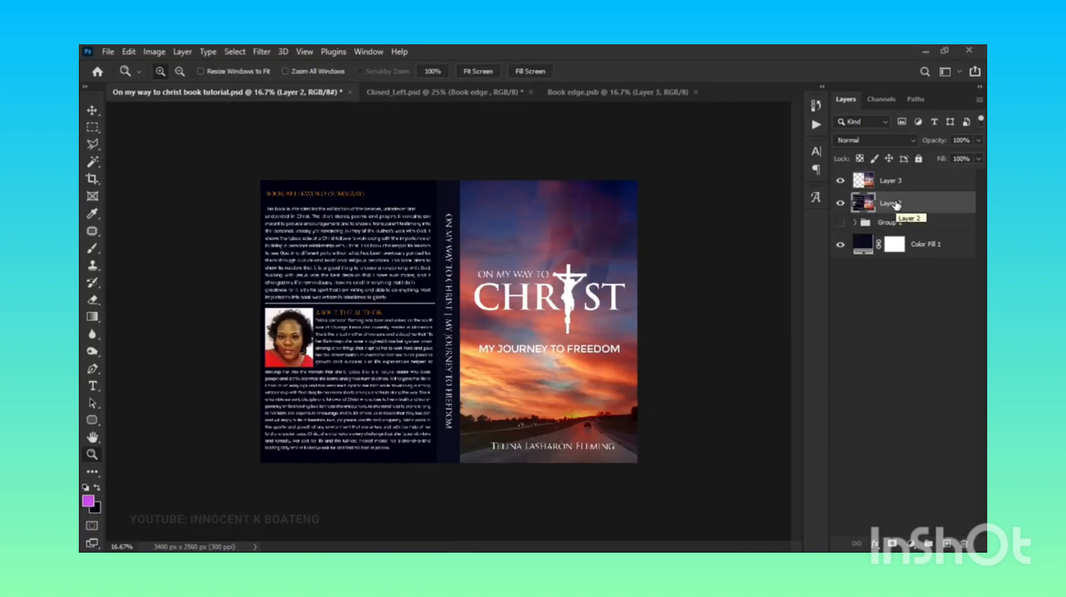
click(92, 127)
click(148, 131)
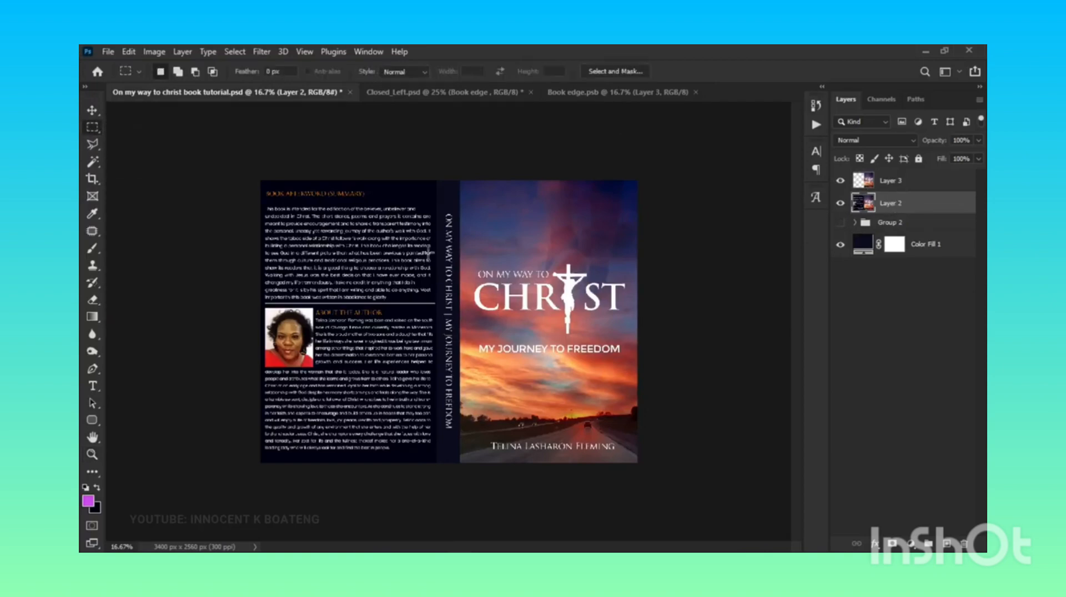
drag(435, 176, 457, 505)
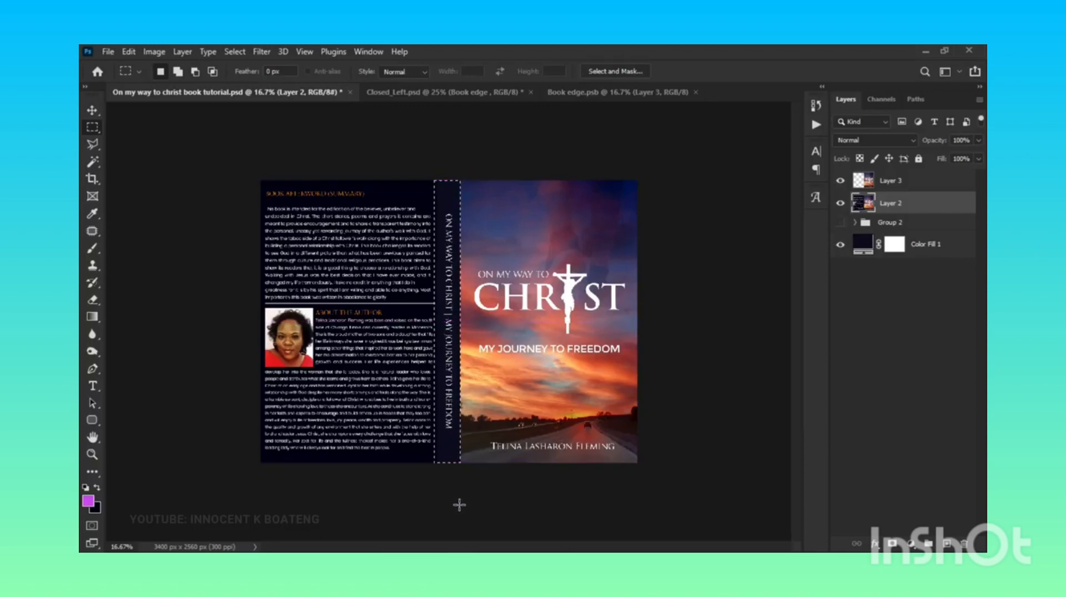
key(ctrl+j)
Move the copied spine strip into Book edge.psb, centred over the existing placeholder artwork.
key(v)
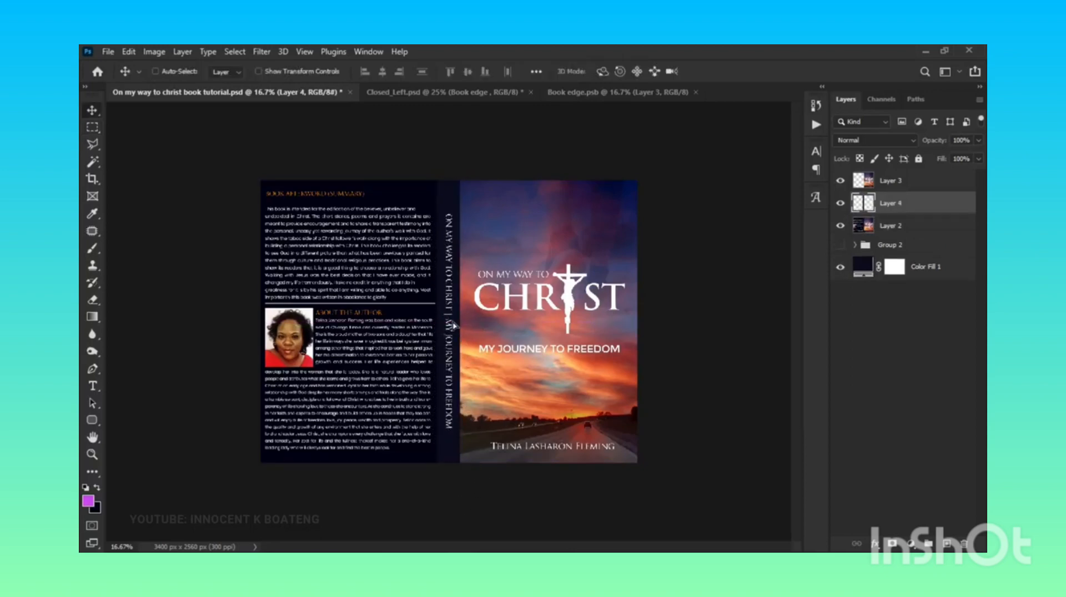
click(580, 92)
drag(448, 324, 451, 324)
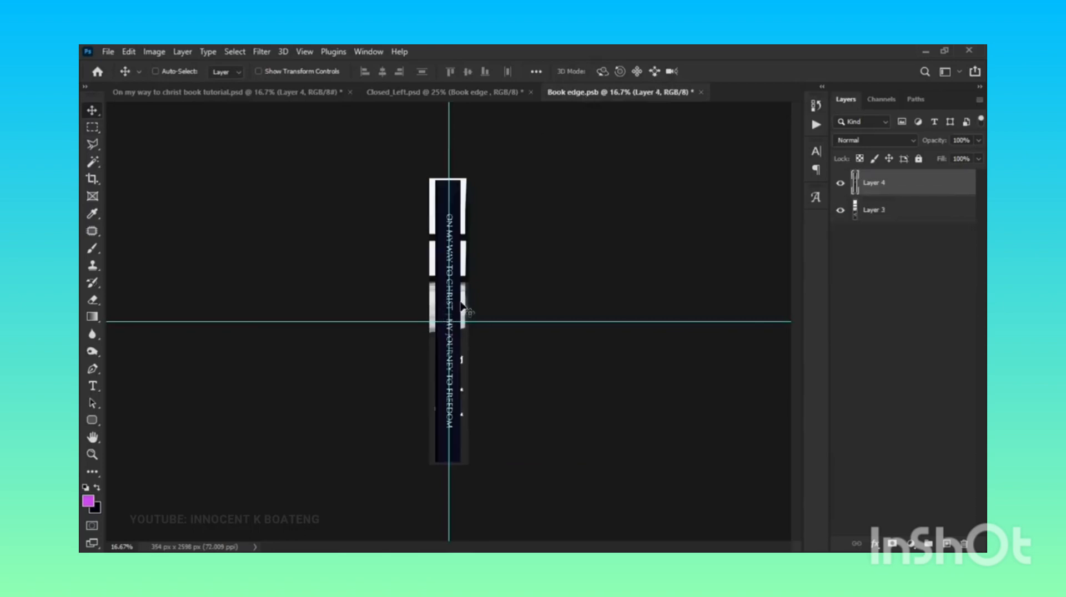
key(ctrl+t)
drag(466, 178, 572, 90)
drag(458, 270, 452, 308)
key(Return)
Add a Solid Color fill layer between Layer 3 and Layer 4, coloured 0b0b1f as sampled from the spine.
click(927, 219)
click(912, 543)
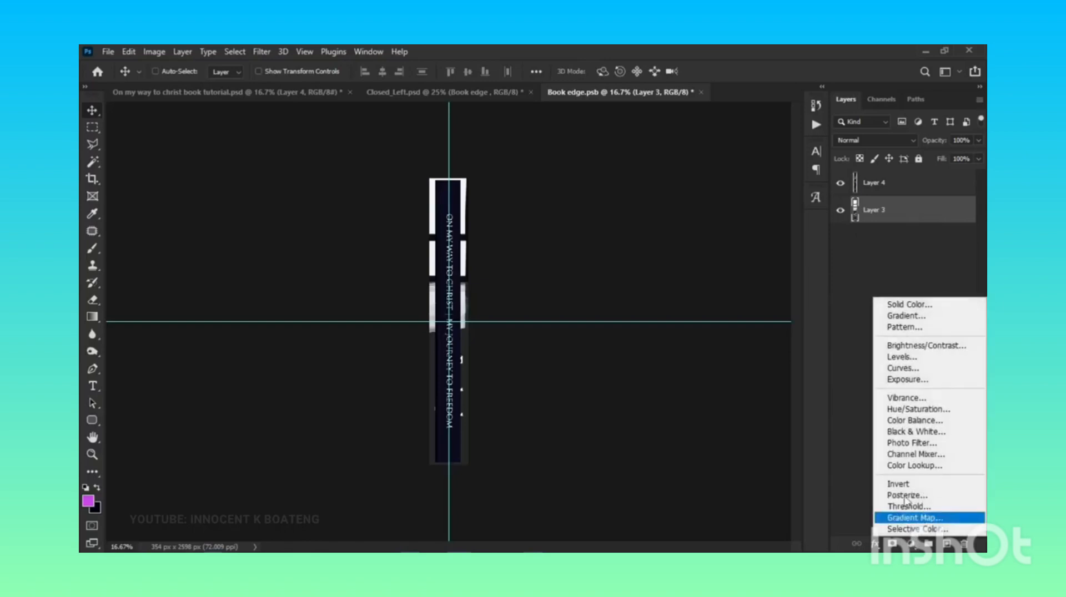
click(899, 303)
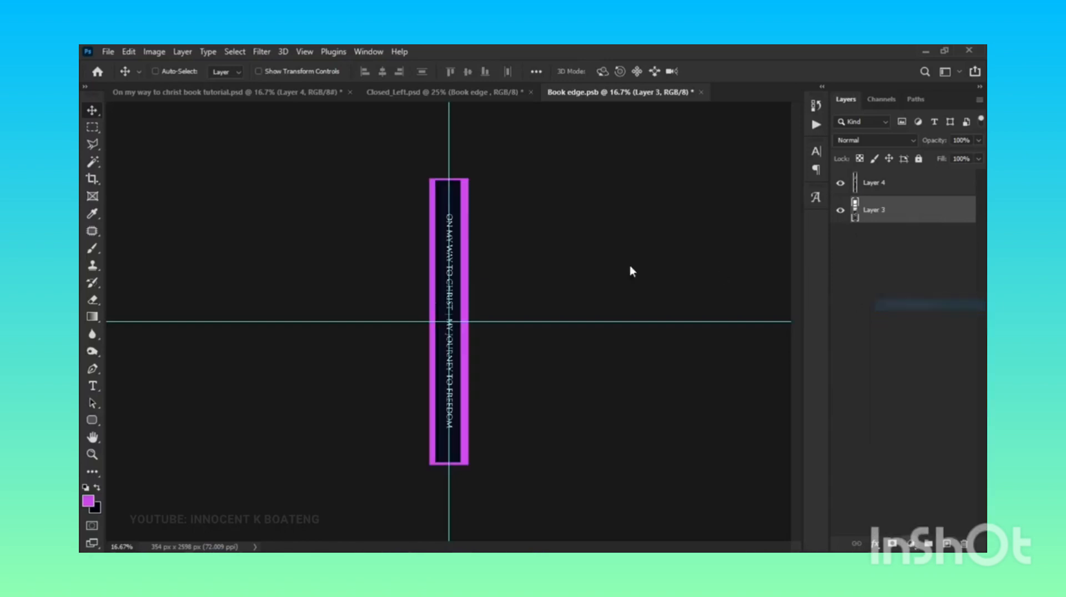
click(459, 195)
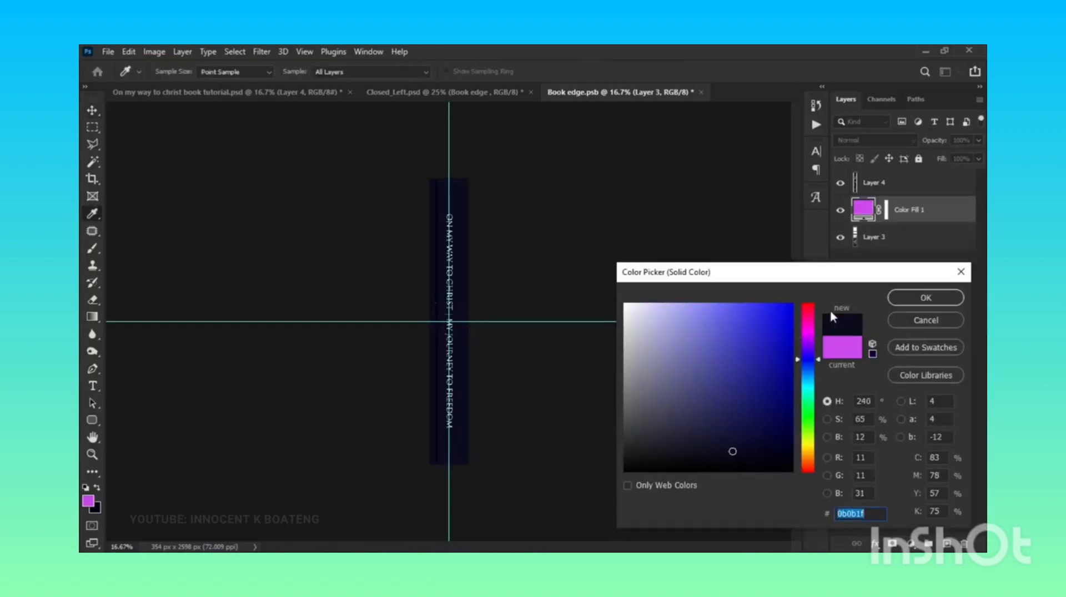
click(914, 305)
Delete the narrow full-height strip along the left side of the spine artwork on Layer 4, then deselect.
key(z)
key(ctrl+plus)
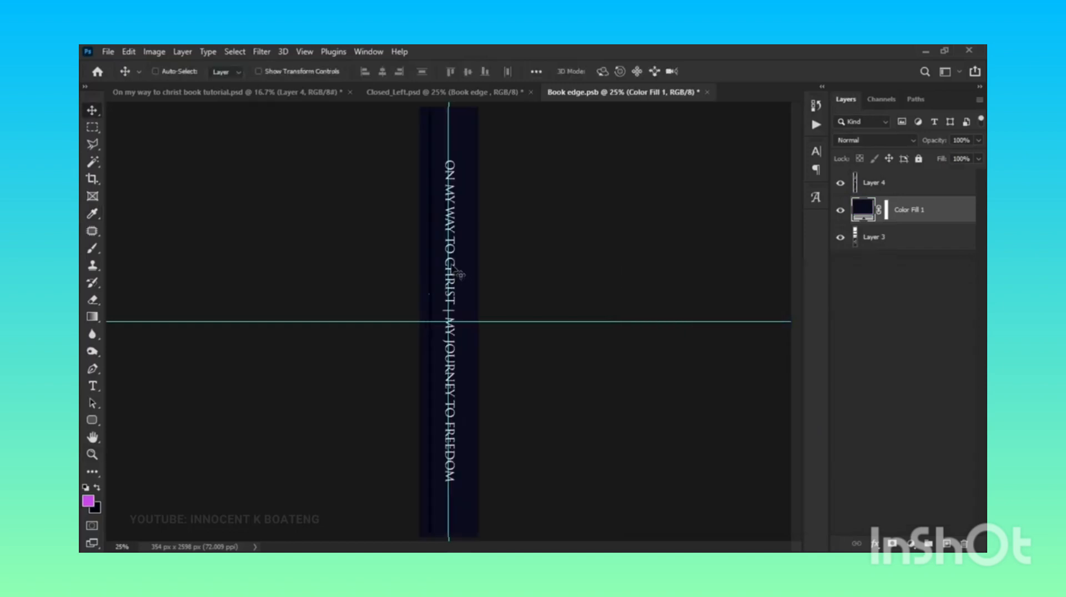
key(m)
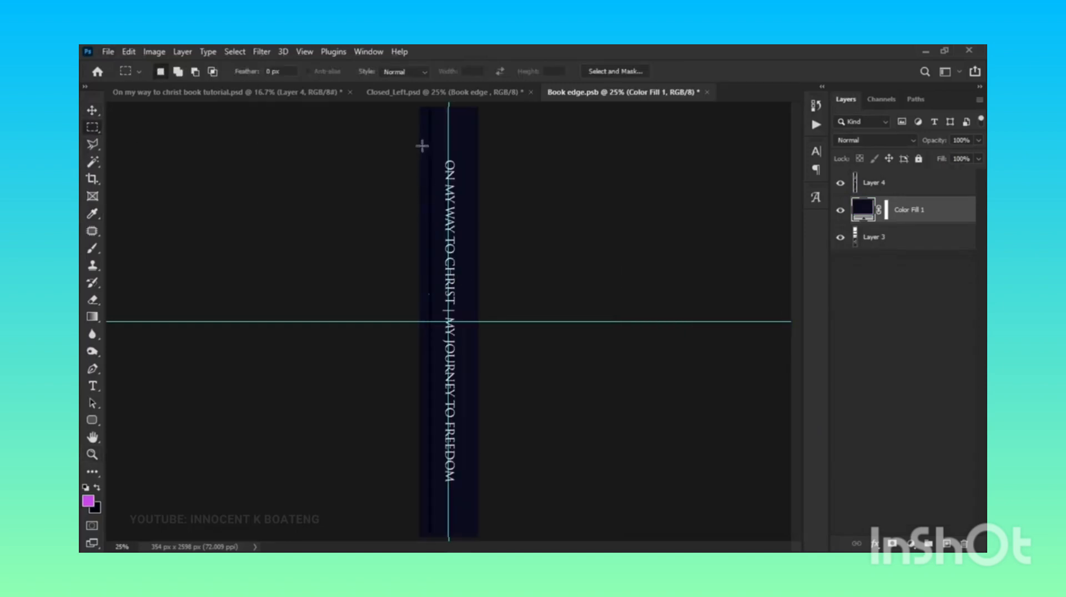
click(880, 190)
click(399, 93)
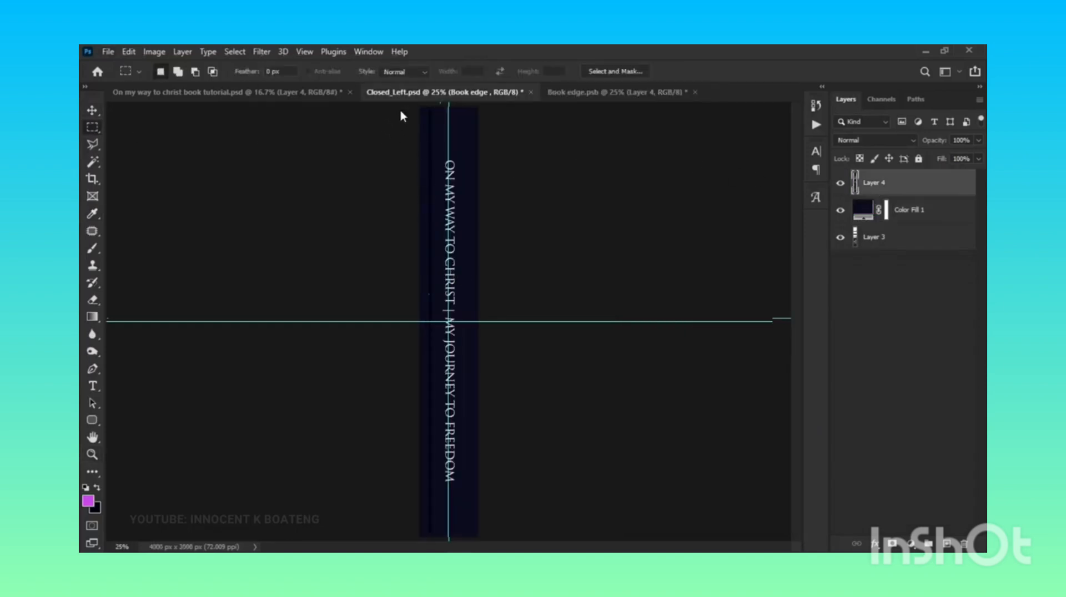
click(593, 97)
drag(420, 107, 439, 552)
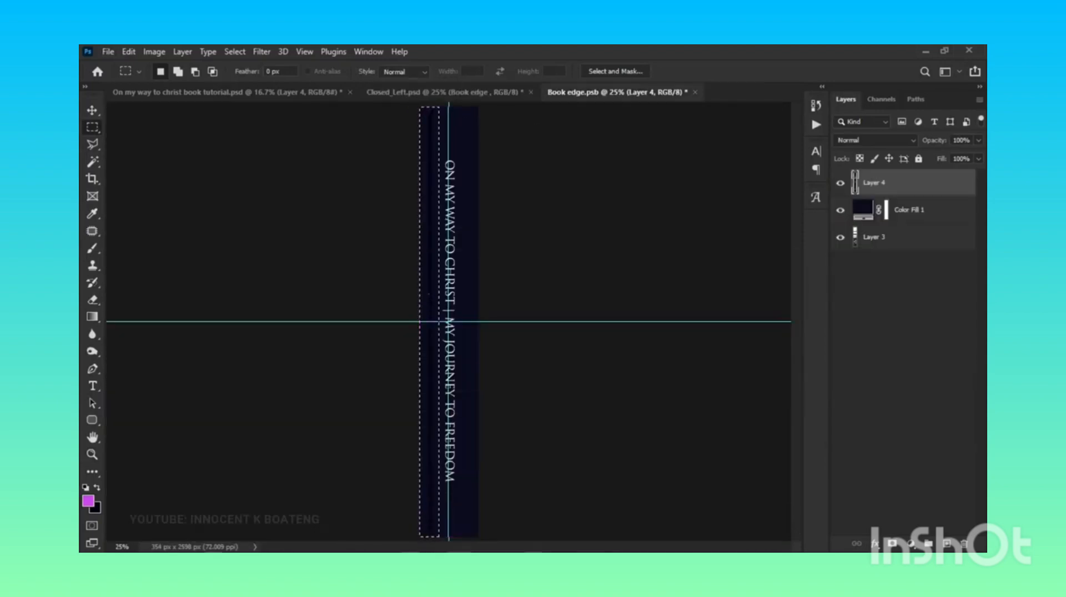
key(ctrl+d)
key(z)
alt+click(545, 433)
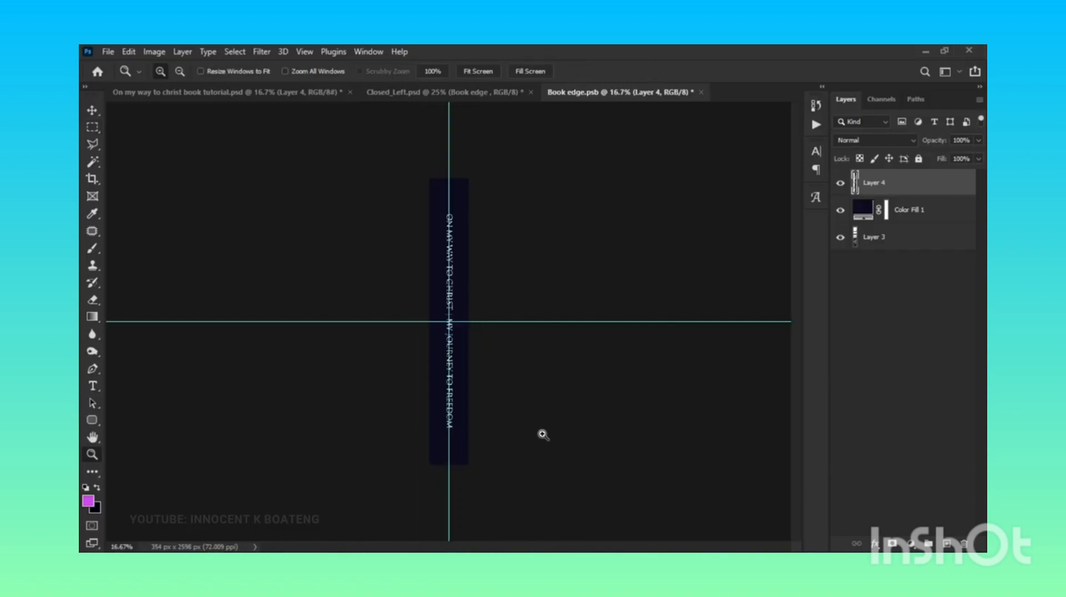
Centre Layer 4 horizontally within the spine's fill area and clear the selection.
key(v)
ctrl+click(889, 210)
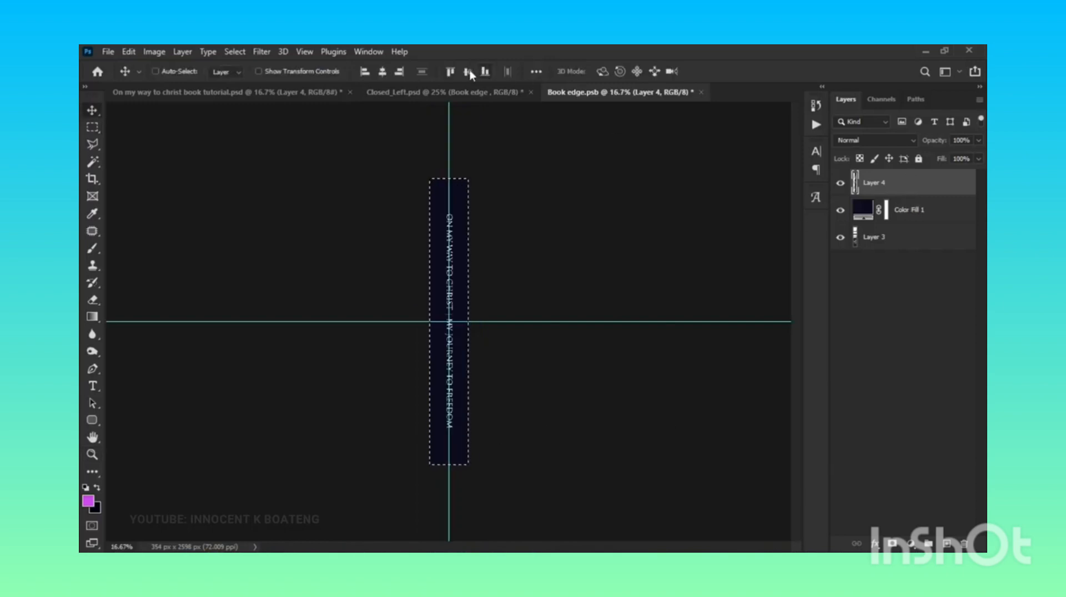
click(382, 71)
key(ctrl+d)
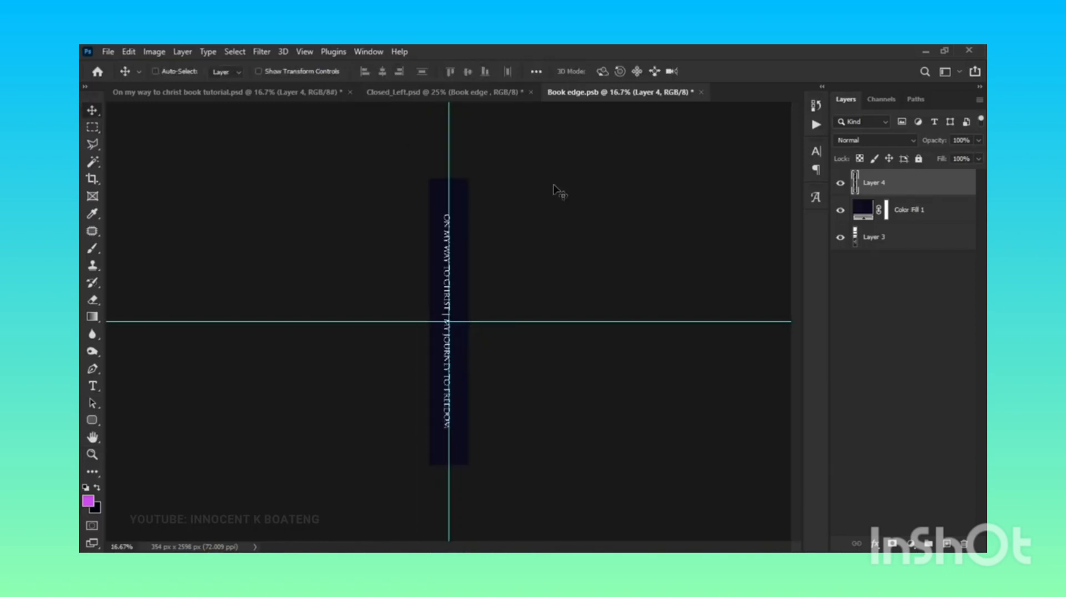
Close Book edge.psb with its changes saved and check the new spine on the Closed_Left mockup.
click(702, 93)
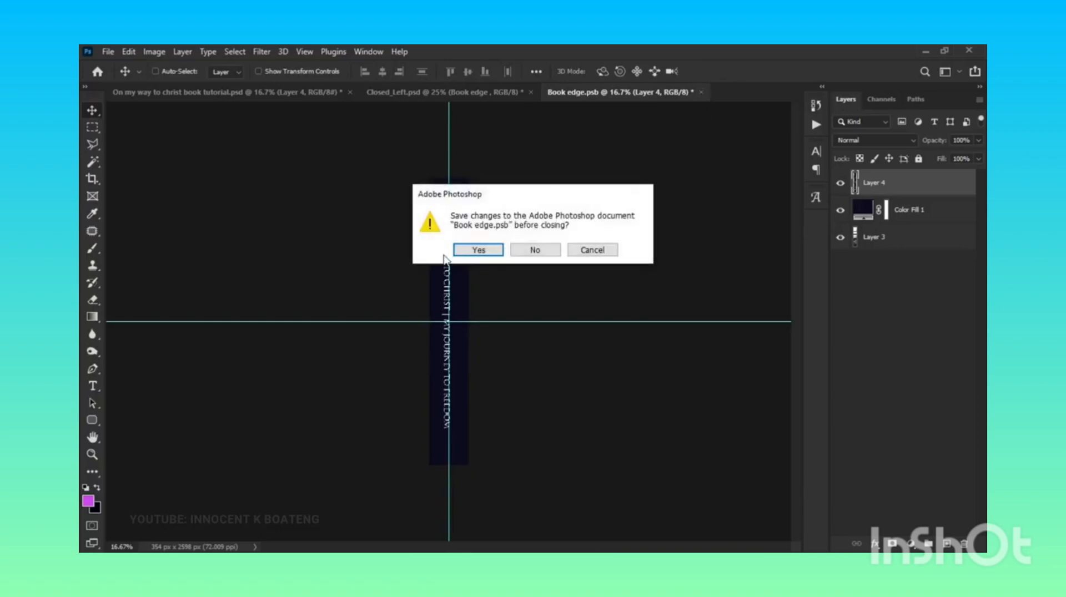
click(479, 250)
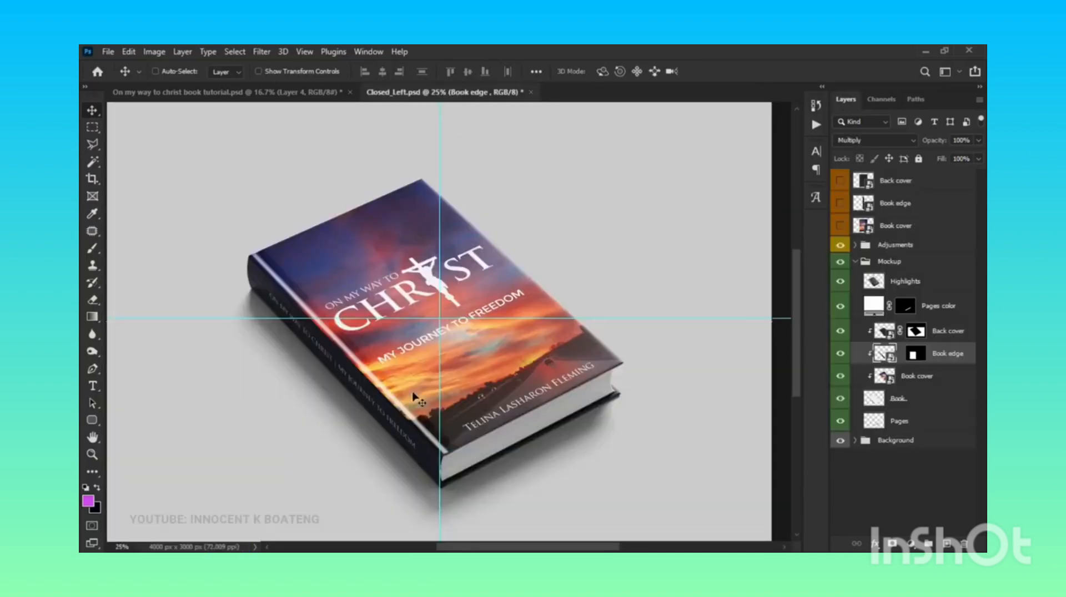
key(z)
click(385, 426)
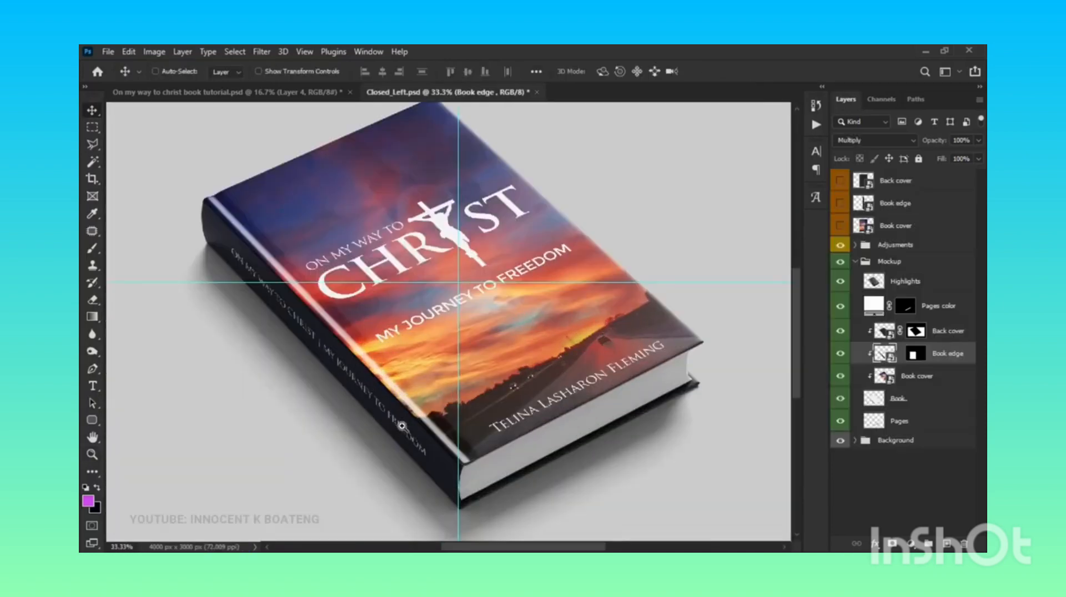
alt+click(415, 433)
key(v)
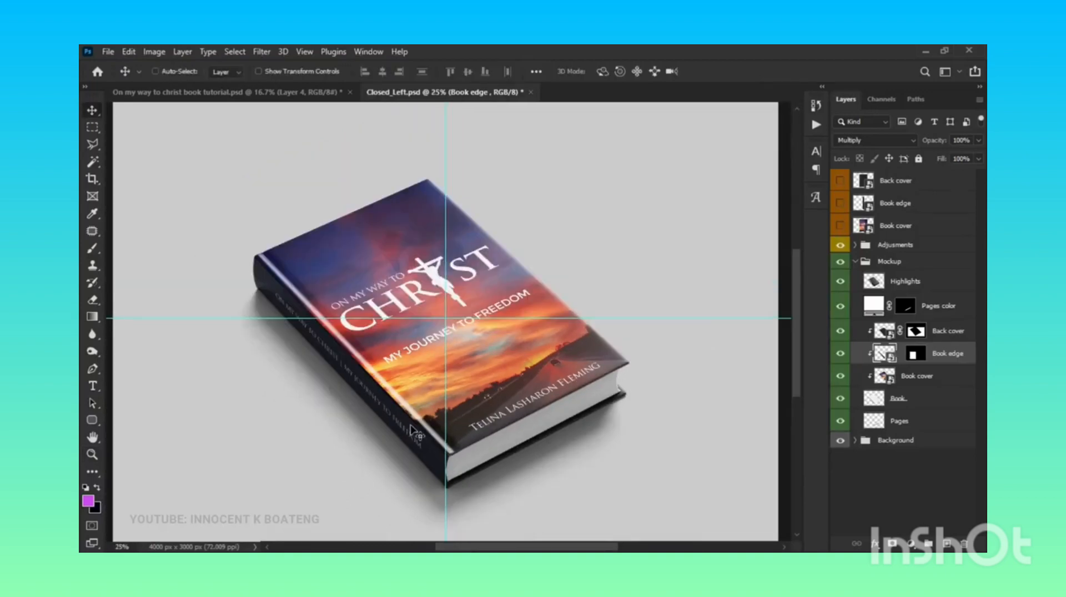
Set the Background color fill of the Closed_Left mockup to an orange sampled from the front cover, dd884f.
click(855, 440)
click(870, 461)
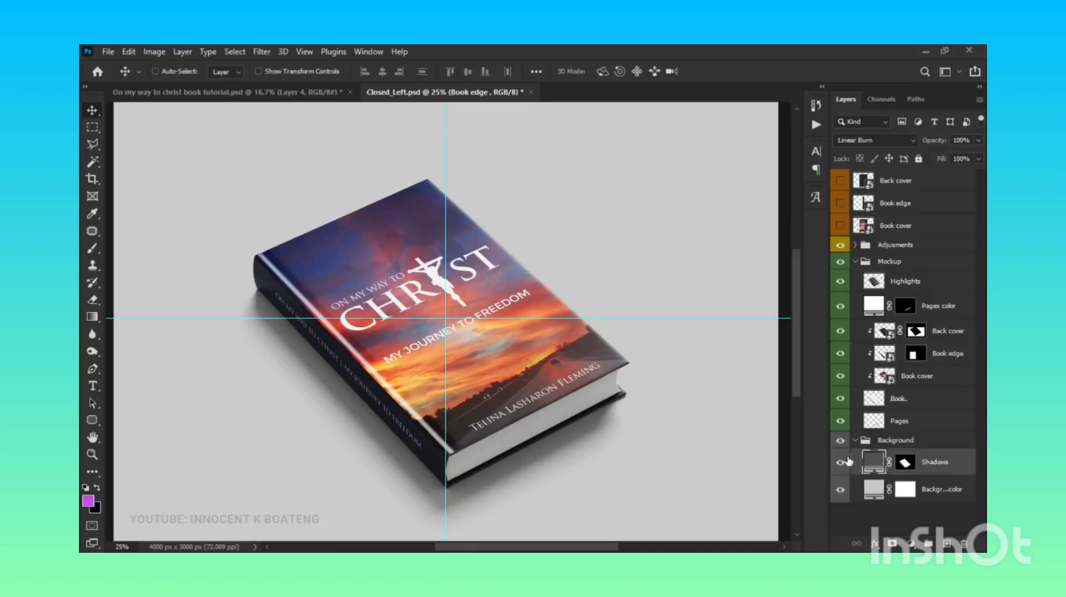
double_click(873, 490)
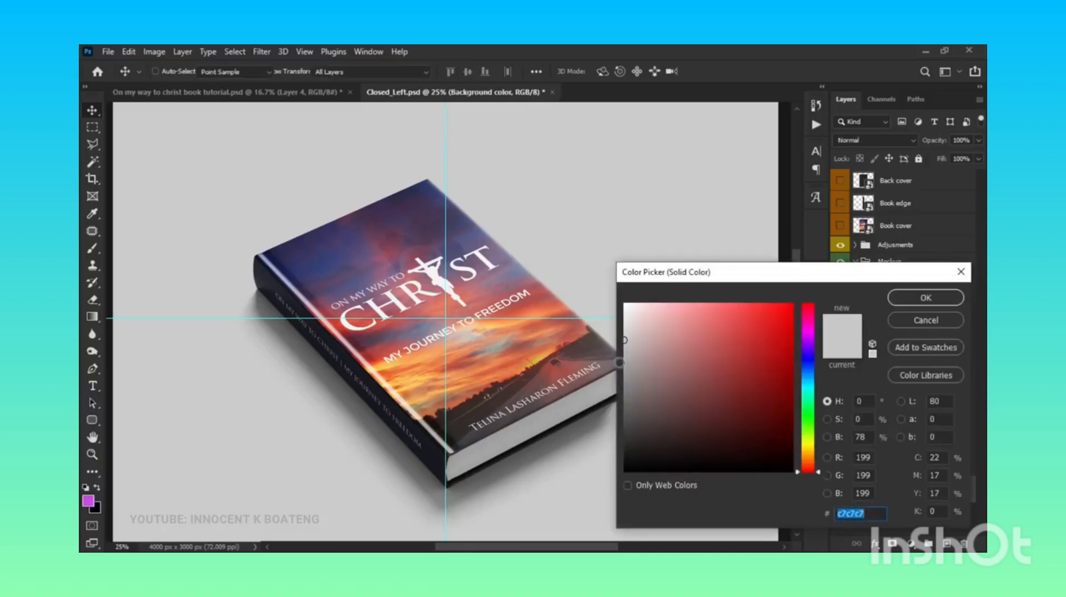
click(335, 255)
click(463, 372)
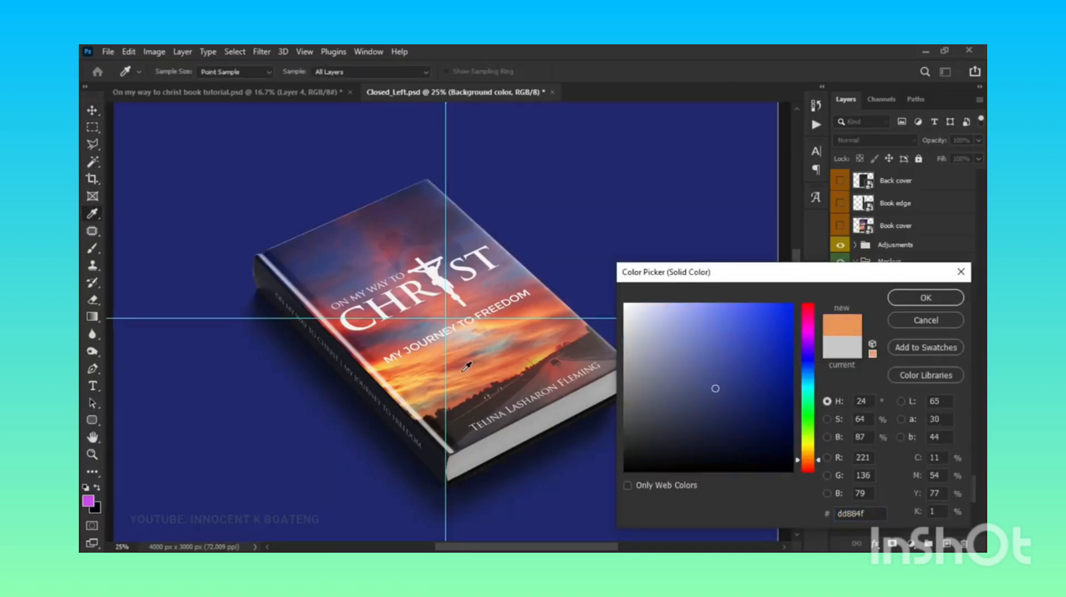
click(925, 298)
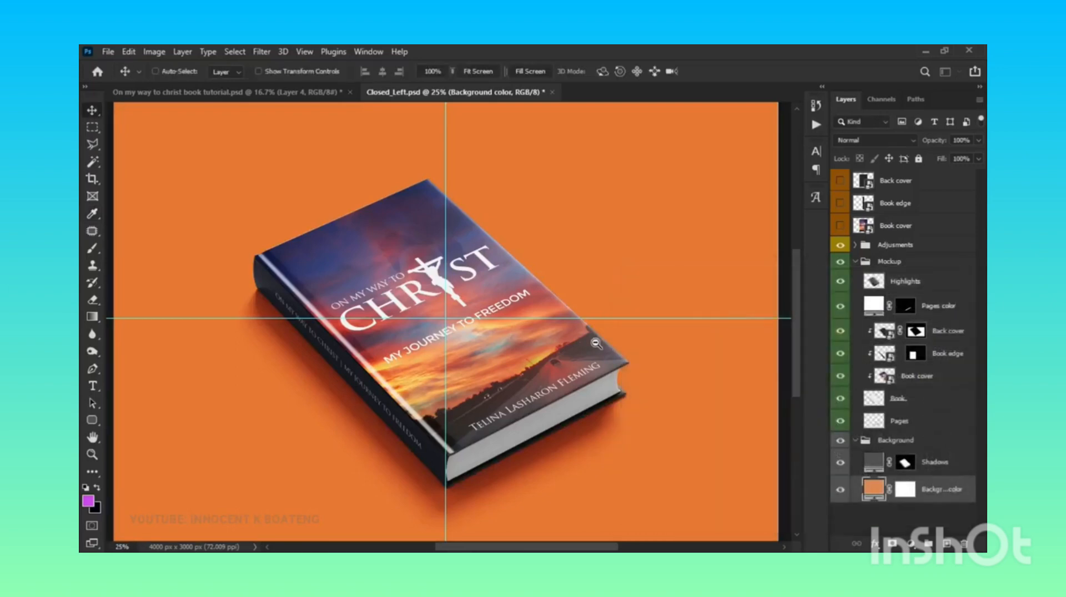
key(ctrl+minus)
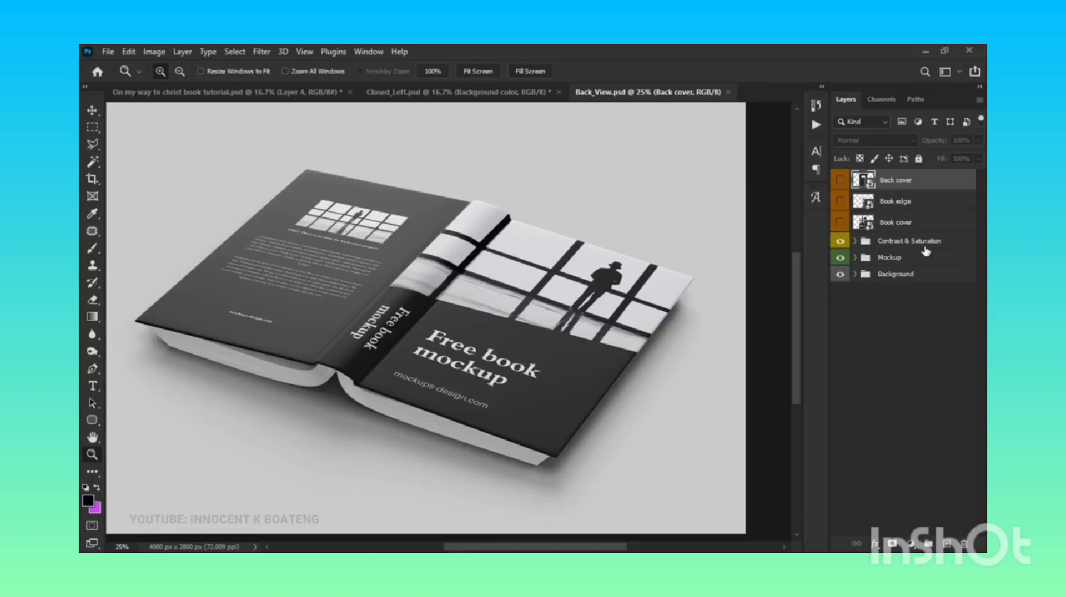
Examine the Back_View mockup's layer groups and toggle the Book cover, Book edge and Back cover layers to identify each one.
click(855, 242)
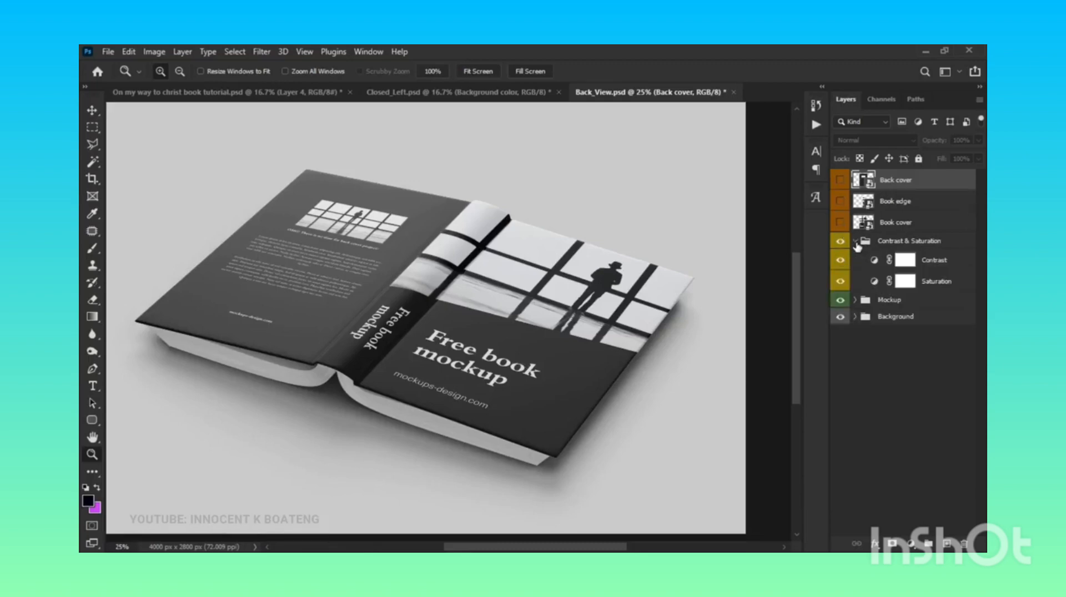
click(855, 242)
click(840, 258)
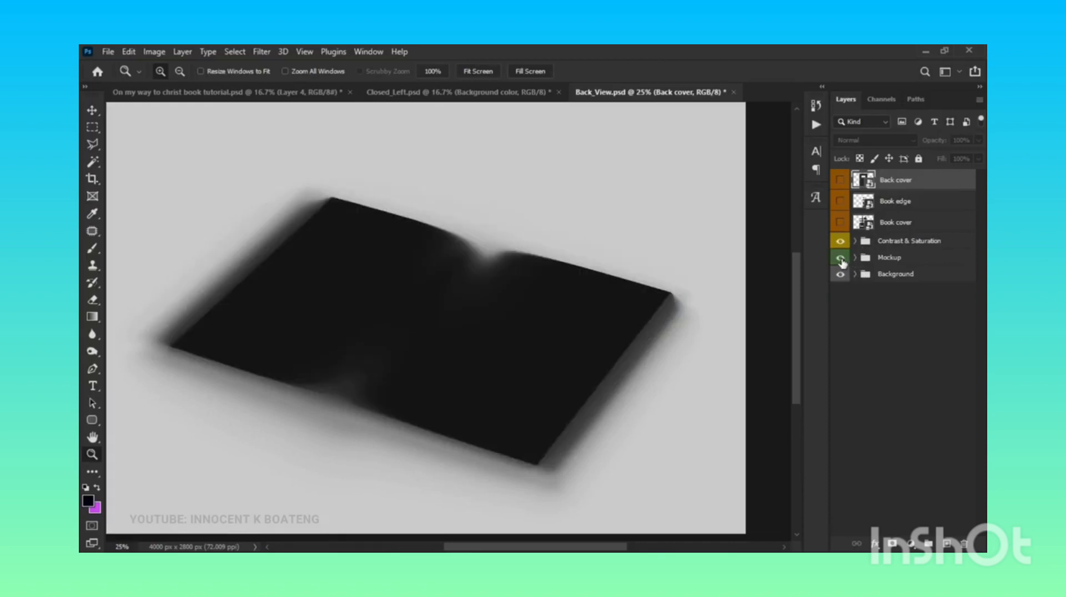
click(840, 258)
click(855, 257)
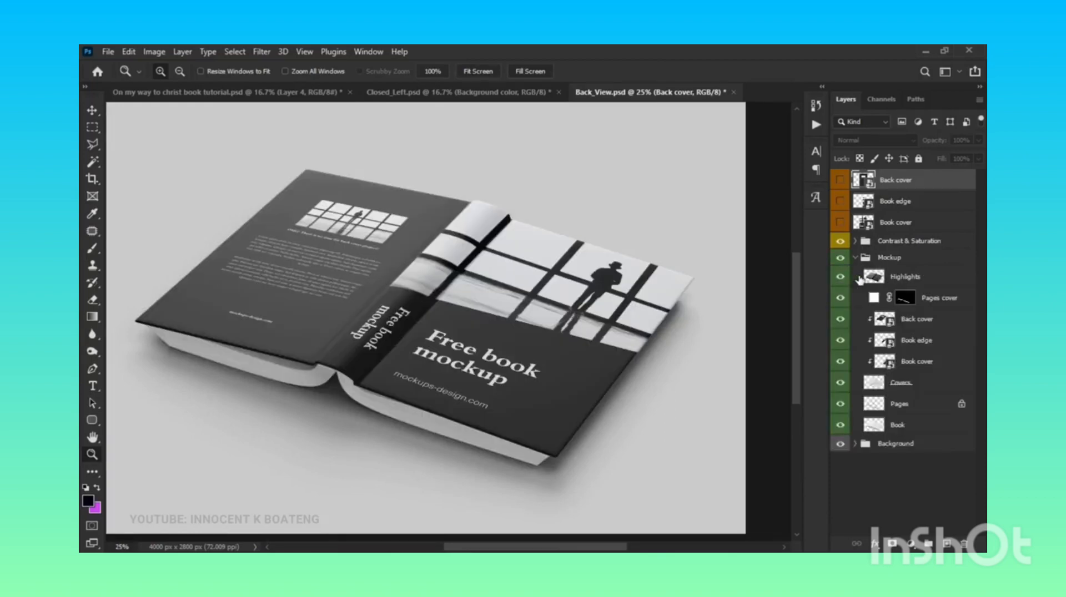
click(841, 362)
click(841, 362)
click(841, 340)
click(841, 340)
click(841, 320)
click(840, 320)
Open the Back_View mockup's Book cover smart object and move the front cover from the On my way to christ document into it.
click(890, 364)
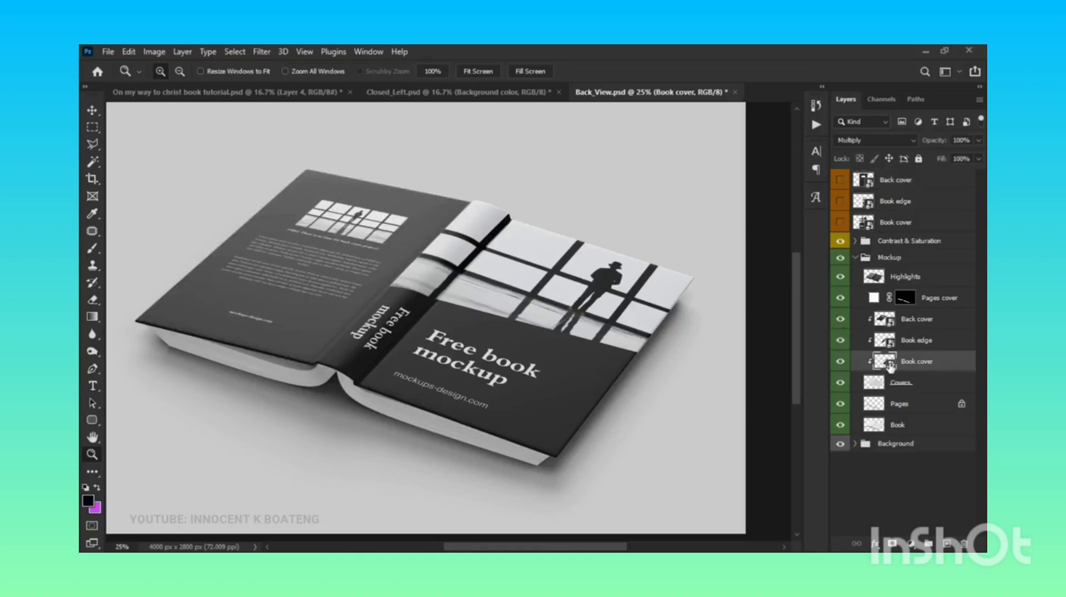
double_click(890, 366)
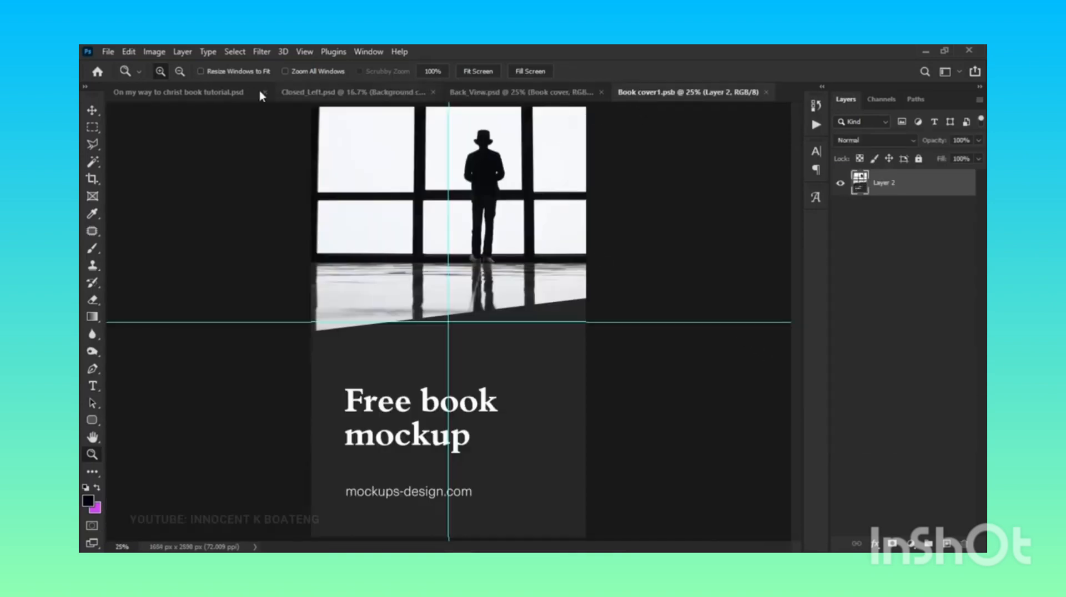
click(355, 94)
click(204, 95)
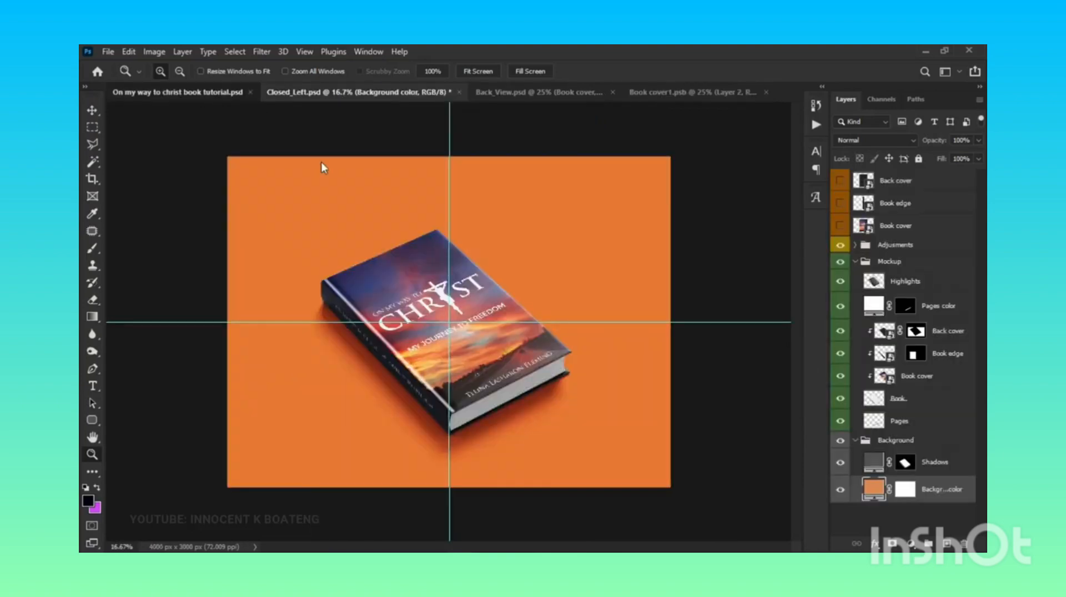
key(v)
drag(891, 183, 467, 259)
drag(466, 259, 447, 284)
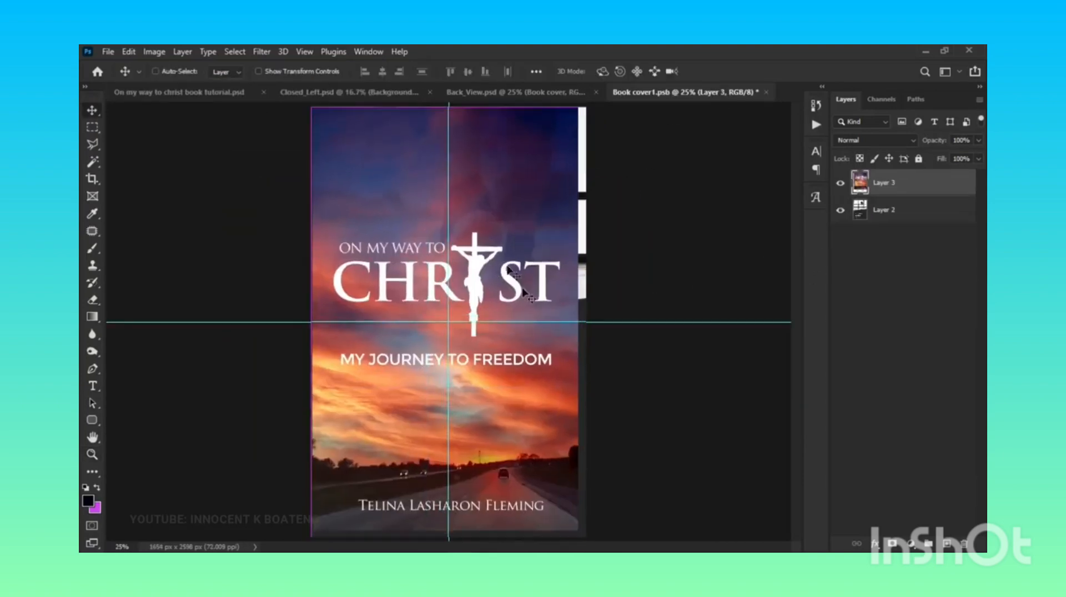
Scale the front cover up so that it fills the Book cover1.psb canvas.
key(ctrl+t)
drag(584, 531, 594, 543)
key(Return)
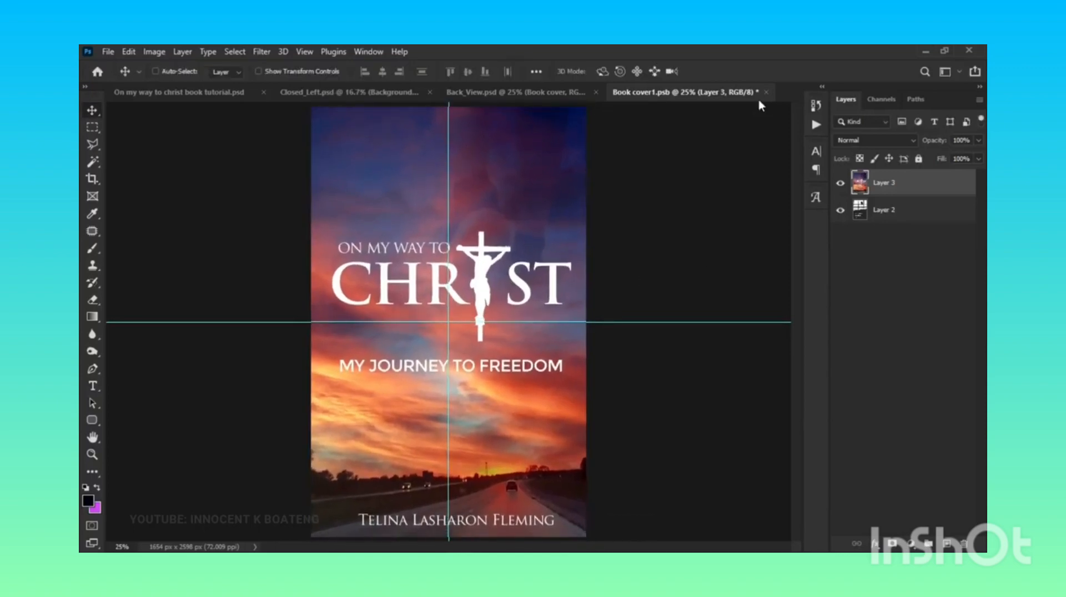
Close Book cover1.psb with its changes saved and return to the Back_View mockup.
key(ctrl+w)
click(484, 249)
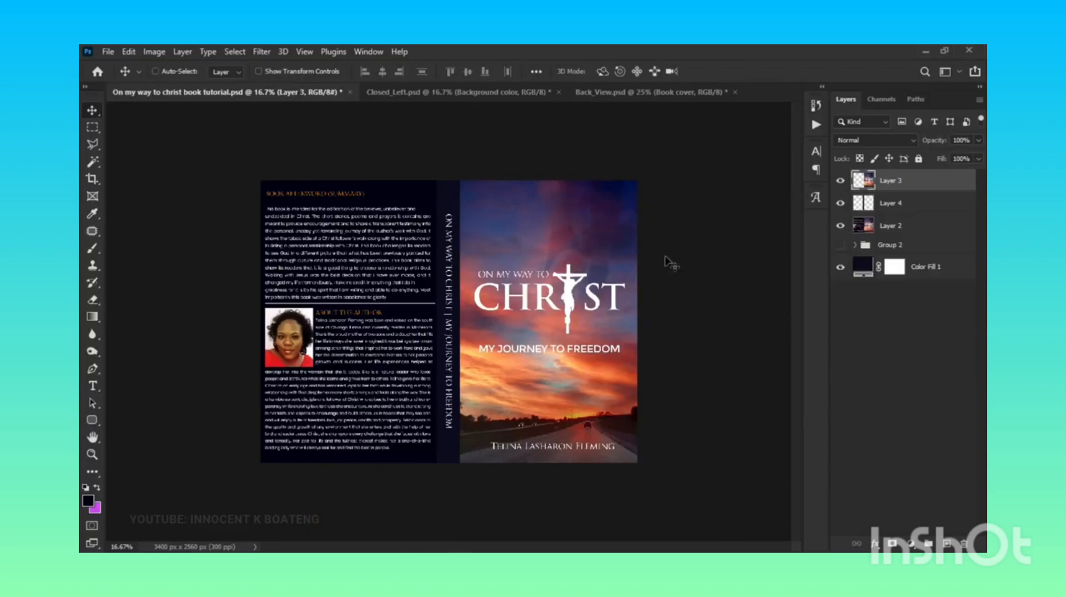
click(602, 91)
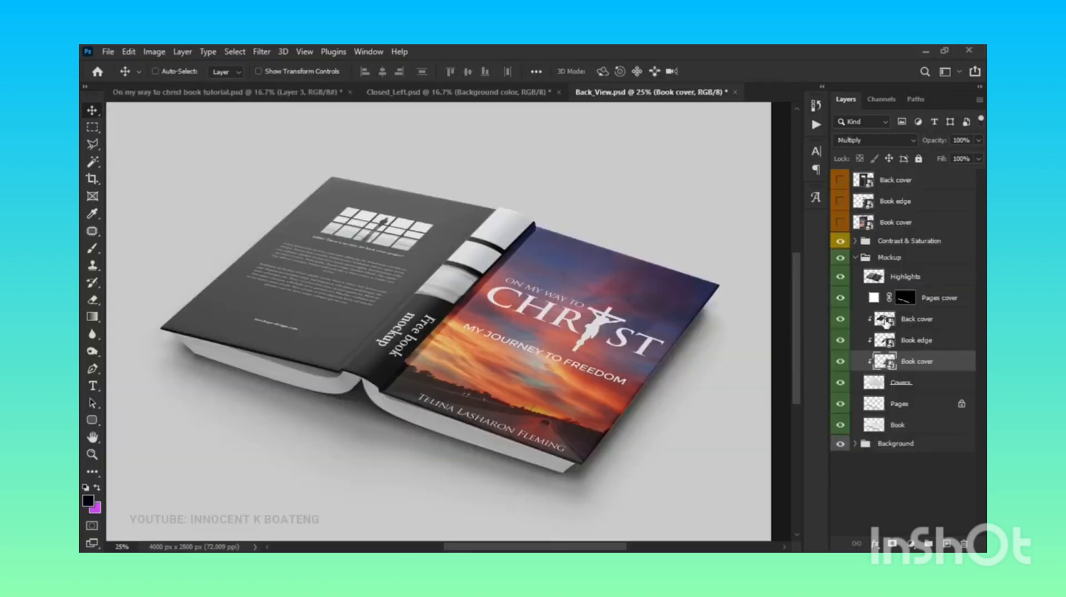
Toggle the Back_View mockup's Back cover layer to identify it and open its smart object contents.
click(841, 319)
click(841, 320)
double_click(885, 320)
In the On my way to christ document, marquee-select the back cover area of Layer 2 and copy it to a new layer.
click(205, 93)
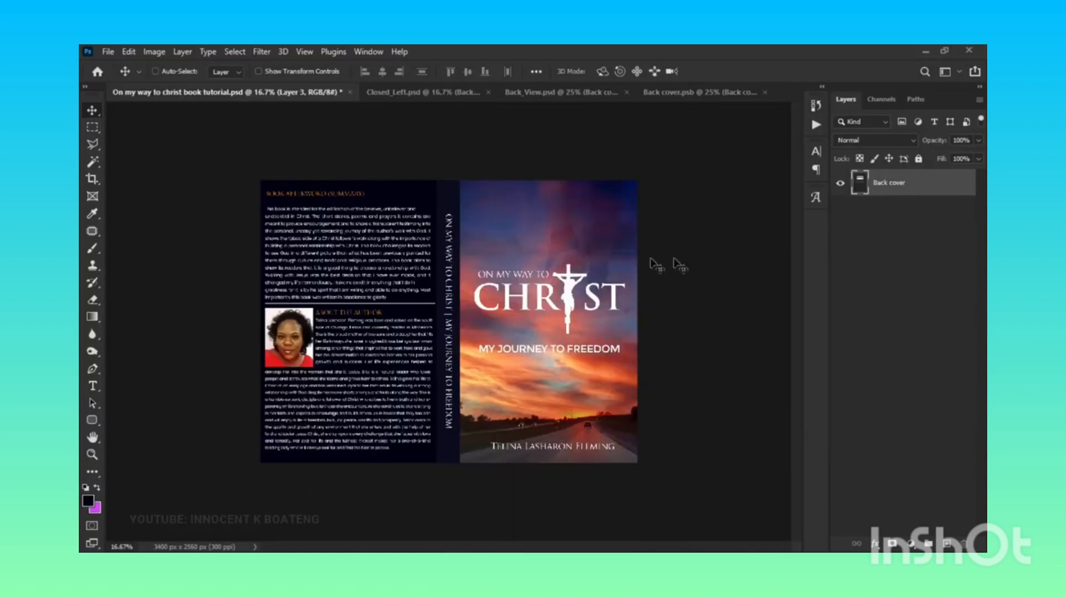
click(894, 227)
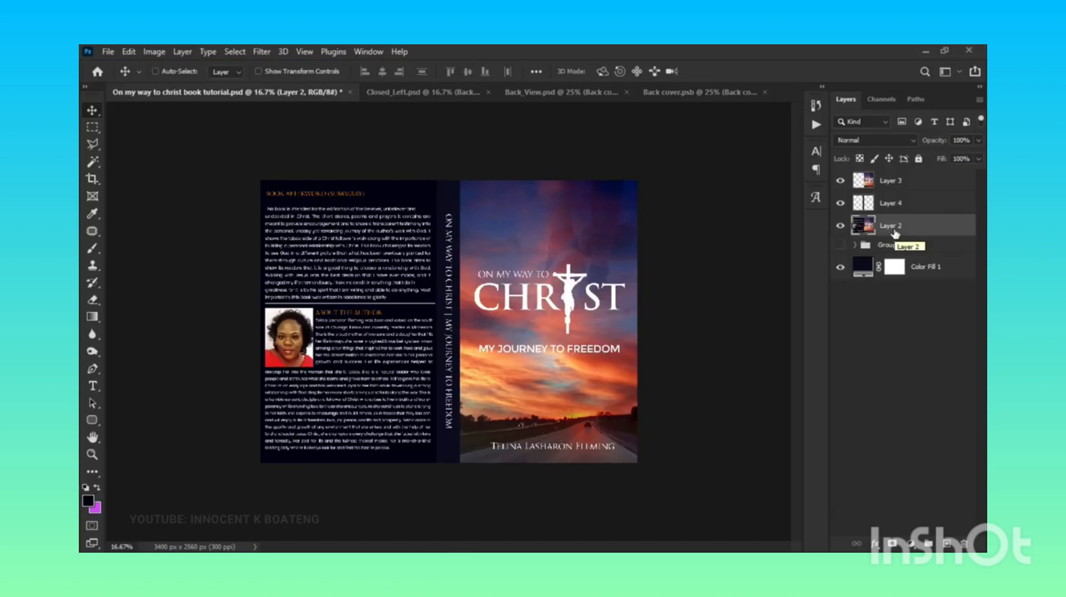
click(891, 188)
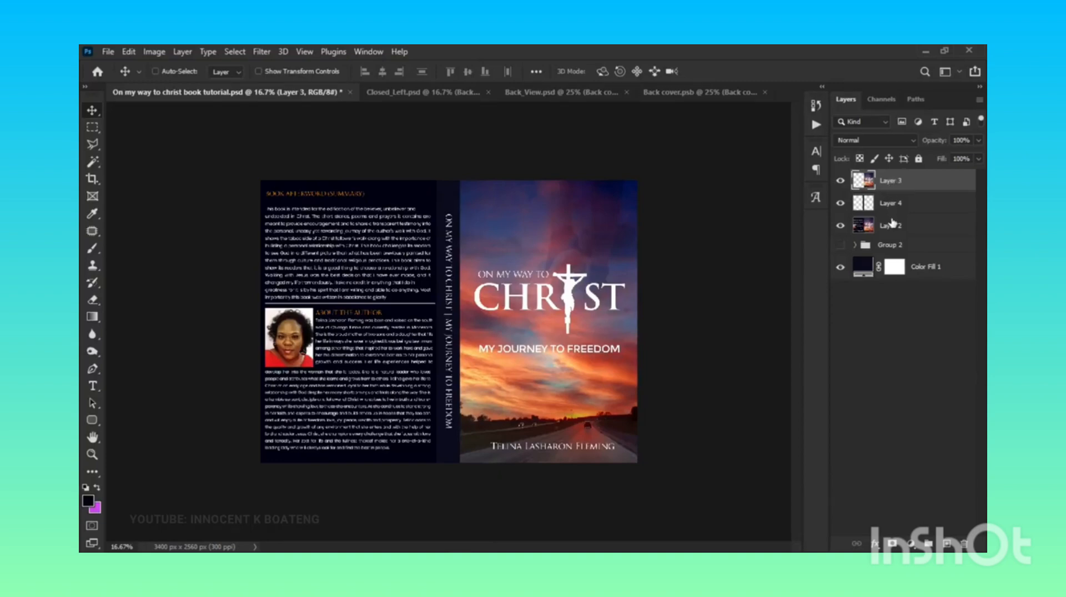
click(893, 227)
click(92, 127)
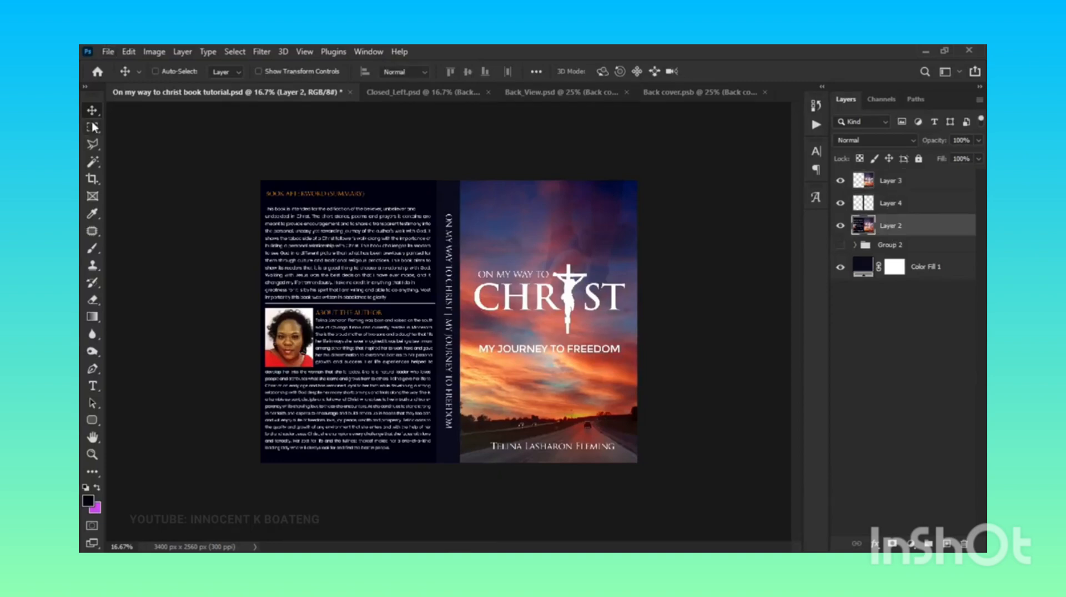
drag(261, 180, 433, 480)
key(ctrl+j)
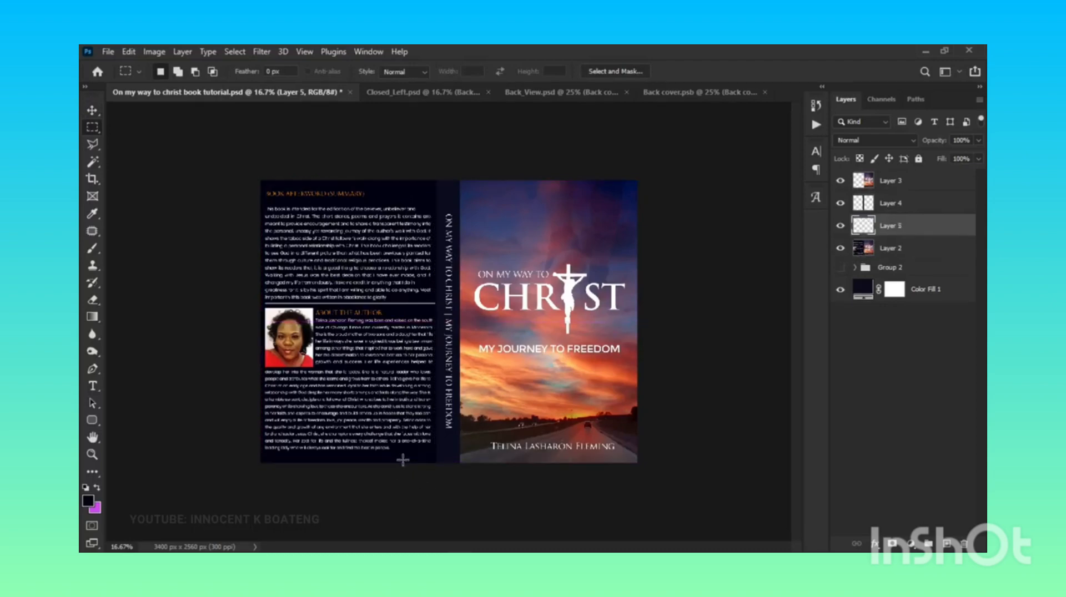
Move the copied back cover into Back cover.psb and scale it to fill the canvas.
key(v)
drag(601, 275, 475, 282)
key(ctrl+t)
drag(573, 531, 586, 536)
key(Return)
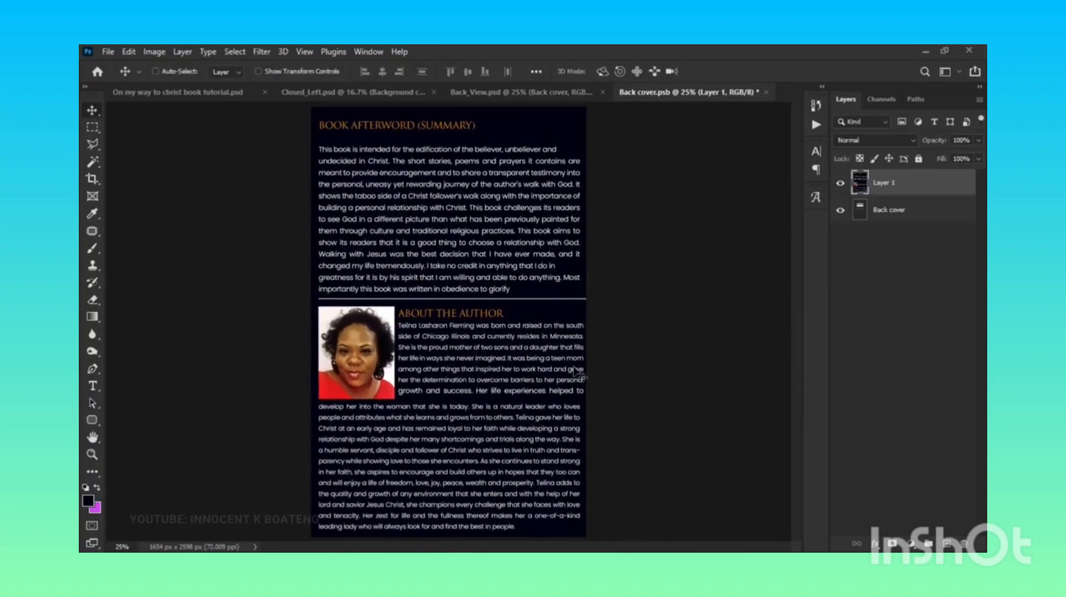
Close Back cover.psb with its changes saved and return to the Back_View mockup.
click(767, 93)
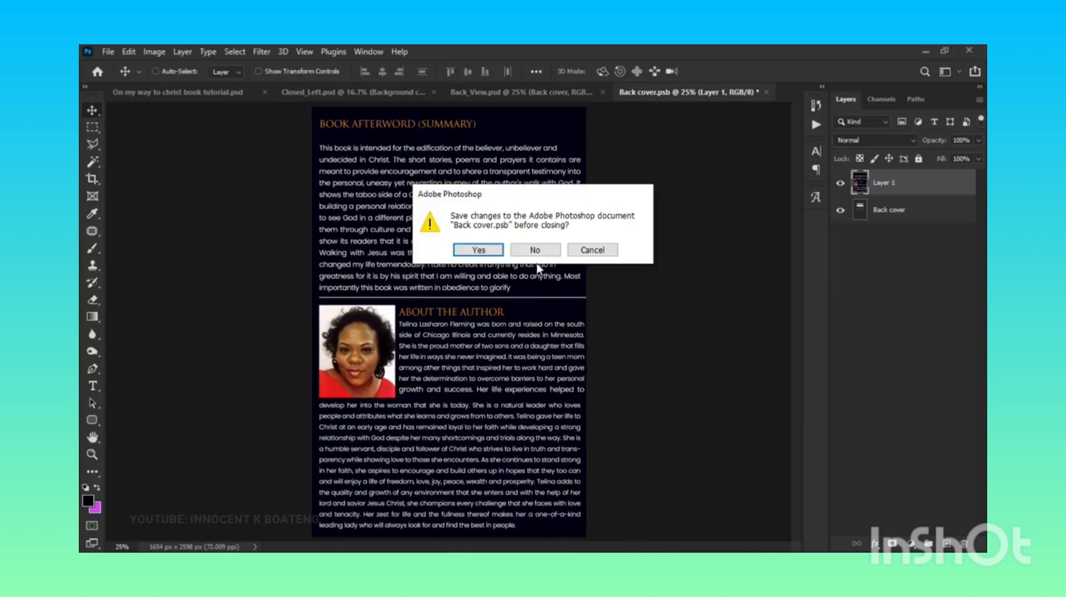
click(479, 249)
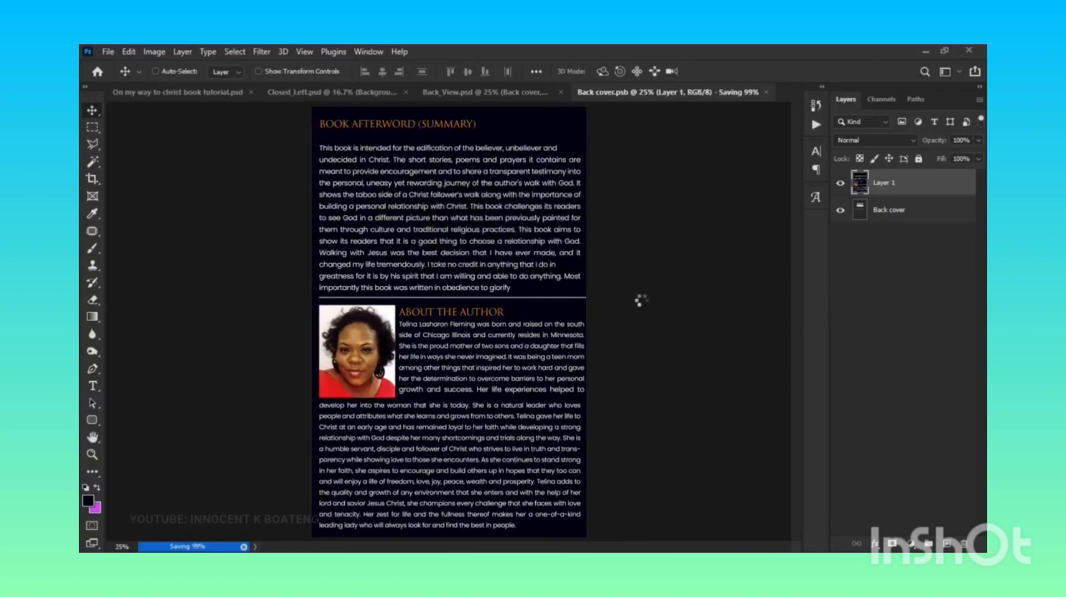
click(627, 92)
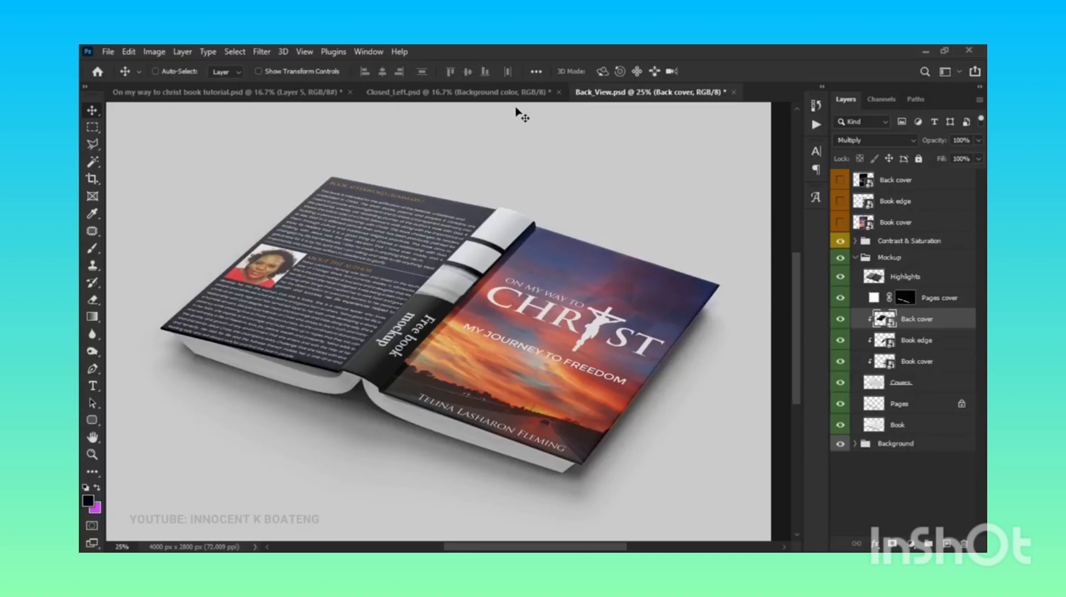
Open the Book edge smart object and move the spine from Layer 4 of the On my way to christ document into it.
double_click(888, 343)
click(204, 93)
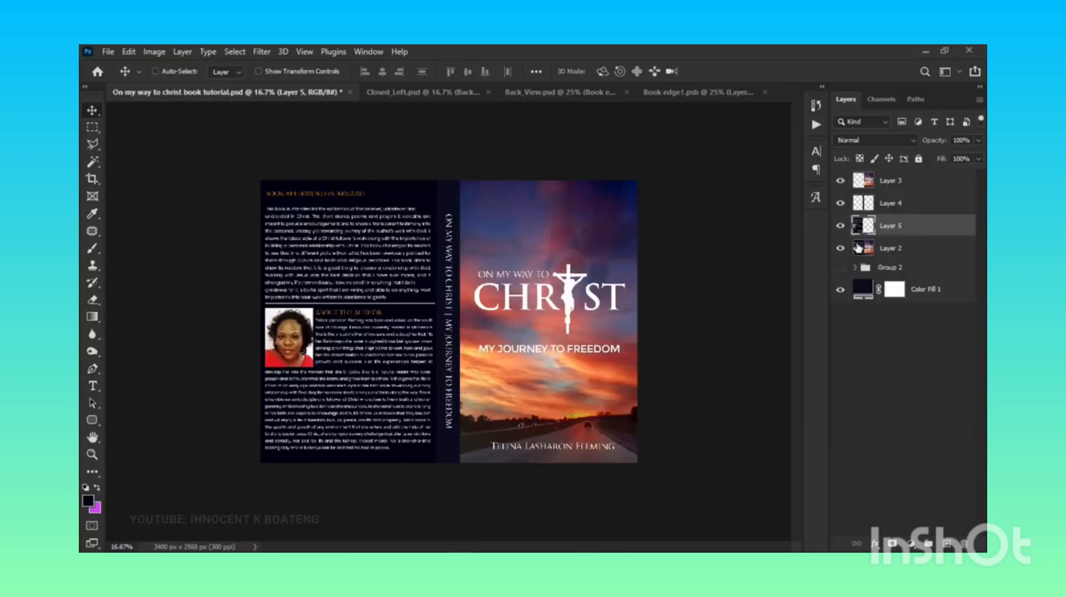
click(898, 209)
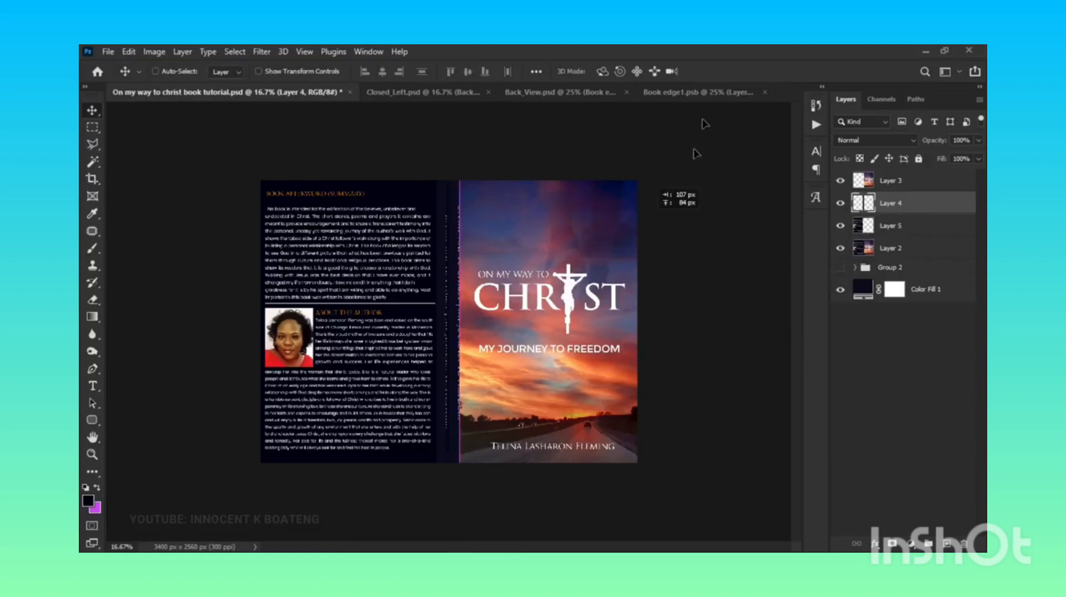
drag(700, 101, 447, 310)
Marquee-select the strip along the left edge of the spine artwork on Layer 3, delete it and deselect.
click(92, 127)
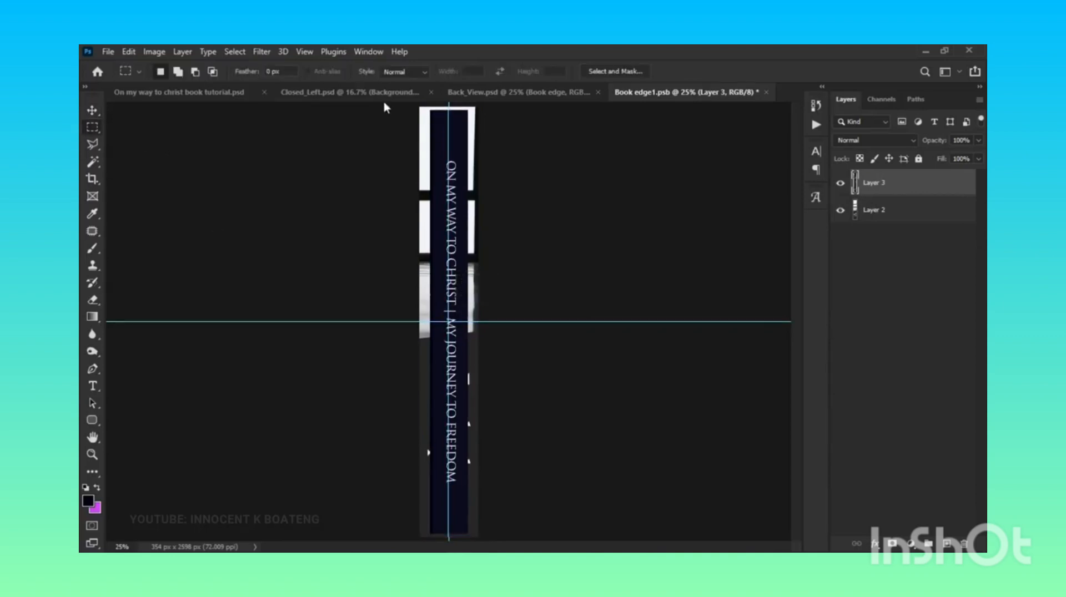
drag(410, 104, 437, 544)
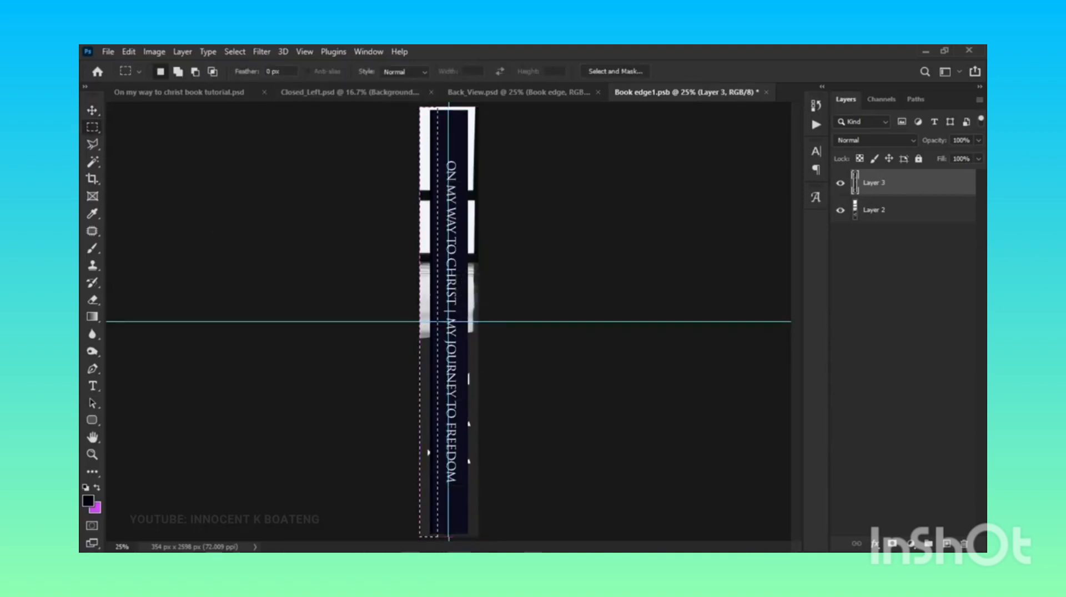
key(Delete)
key(ctrl+d)
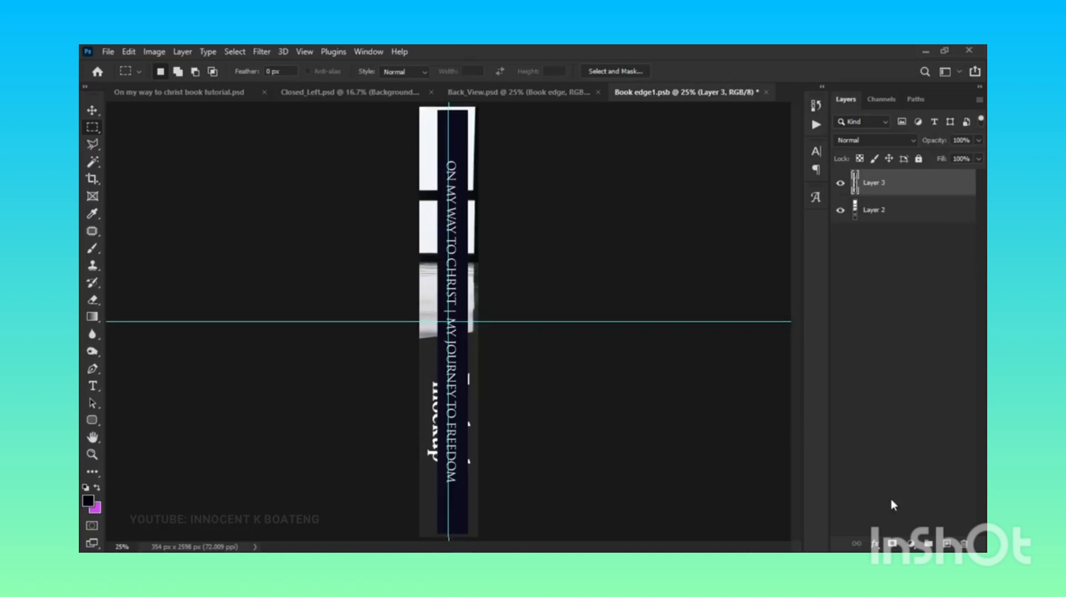
Add a dark navy #0b0b1f Solid Color fill layer above Layer 2, beneath the spine artwork.
click(914, 546)
click(886, 221)
click(886, 221)
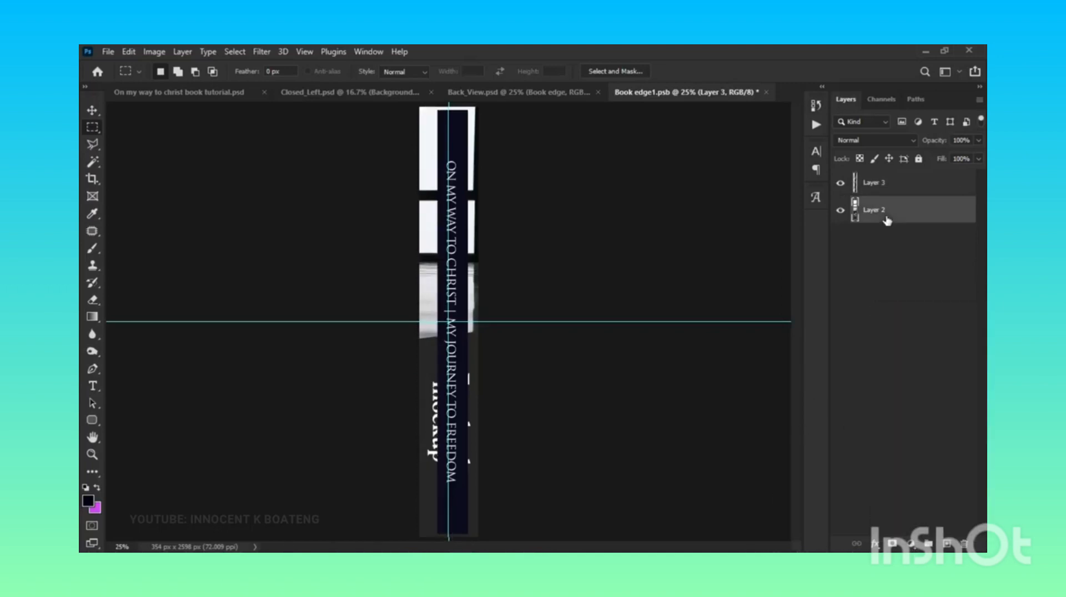
click(911, 544)
click(891, 305)
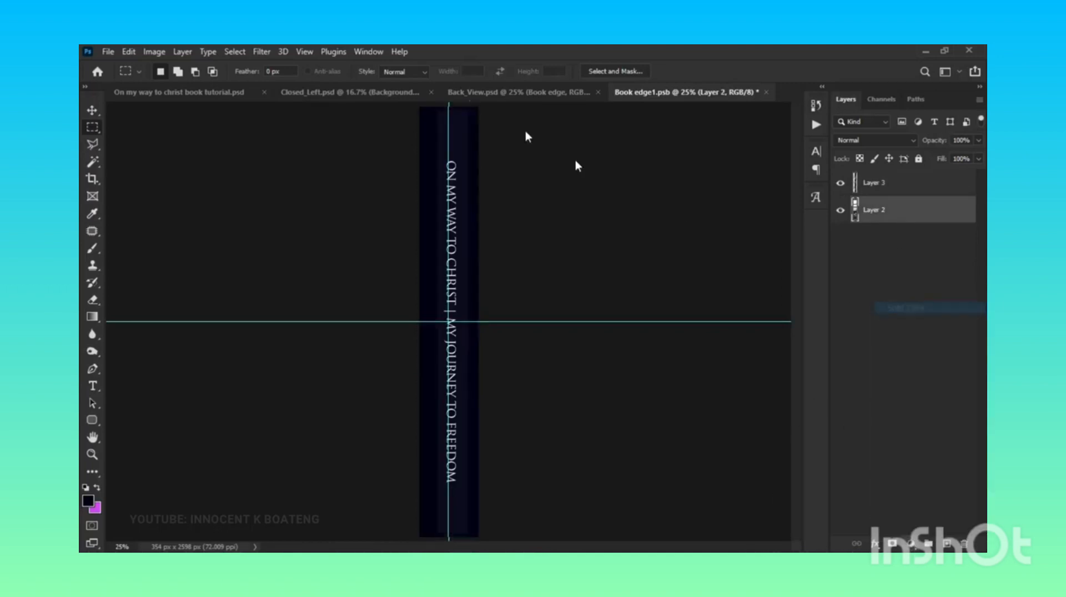
click(925, 296)
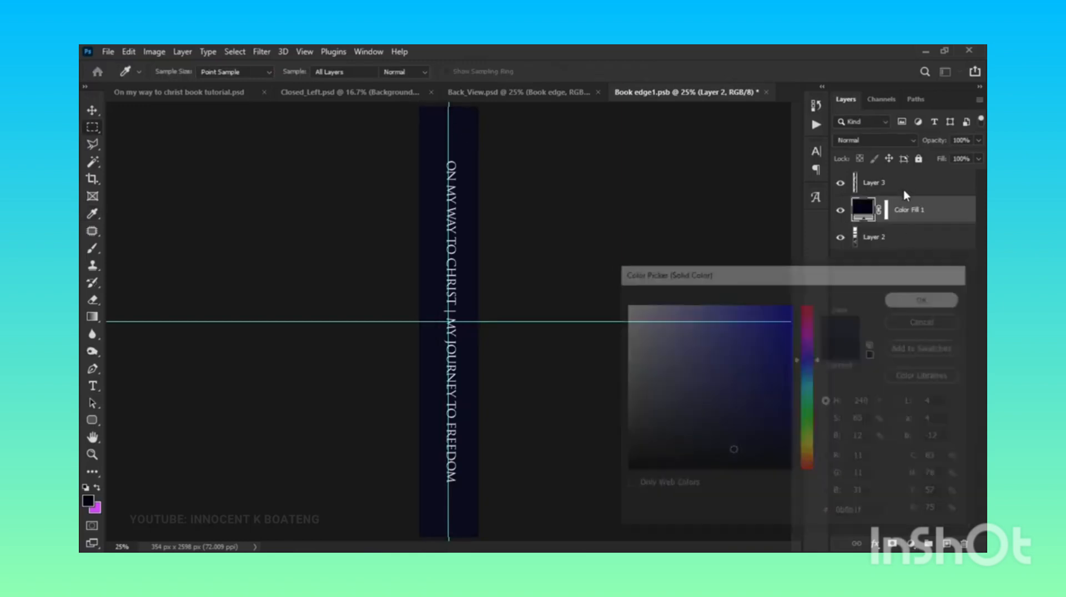
Centre the spine artwork on Layer 3 horizontally on the Book edge1.psb canvas and clear the selection.
click(903, 189)
key(v)
key(ctrl+a)
click(382, 72)
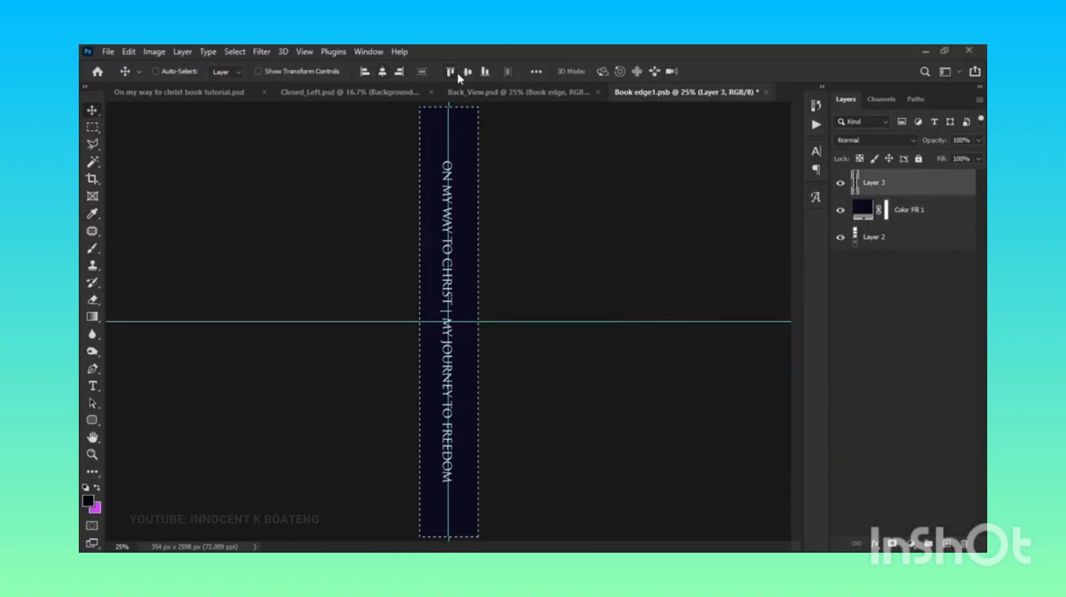
key(ctrl+d)
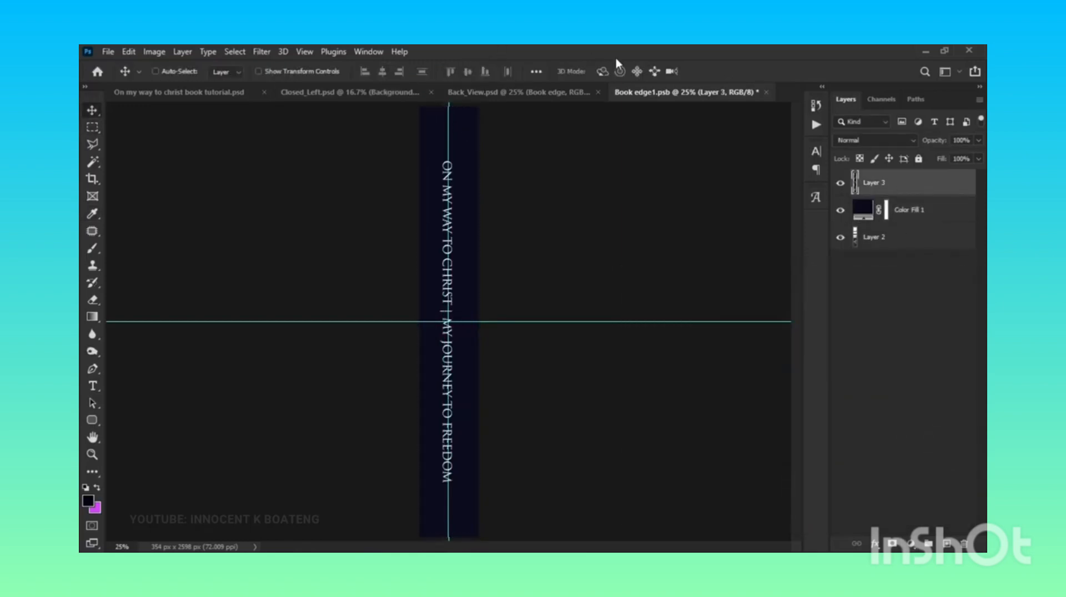
Close Book edge1.psb with its changes saved and return to the Back_View mockup.
click(766, 92)
click(479, 248)
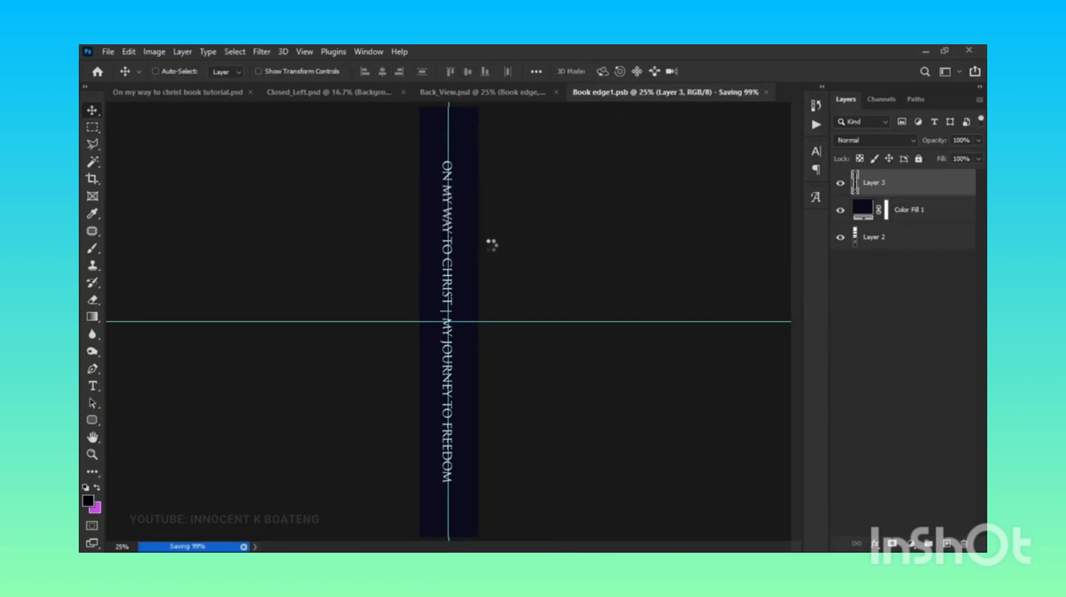
click(608, 92)
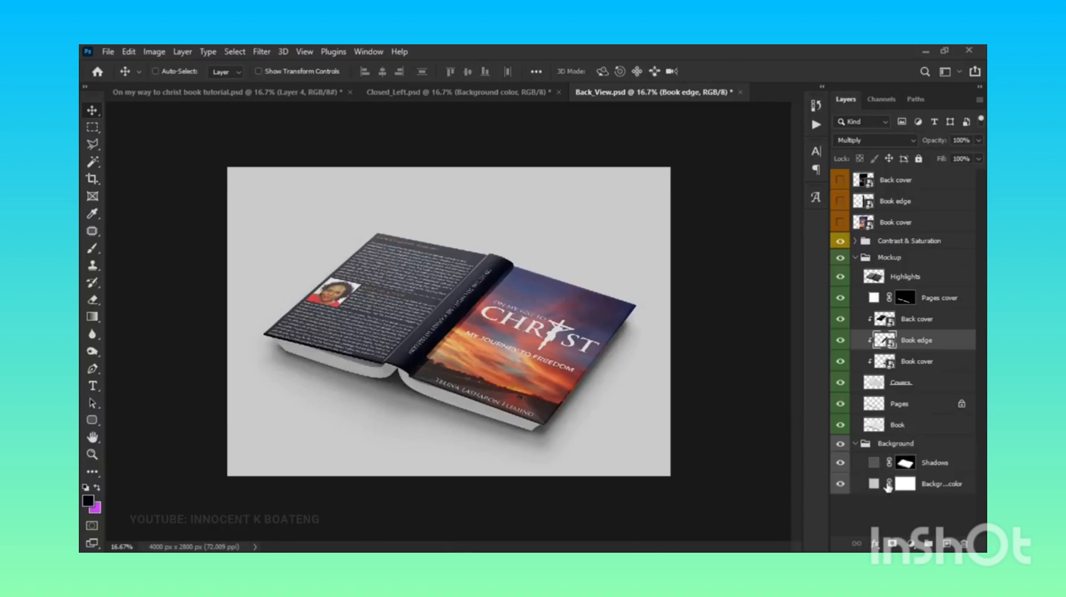
Recolour the Back_View mockup's Background color layer with the orange #c25327, trying several colours sampled from the front cover.
double_click(875, 484)
click(475, 347)
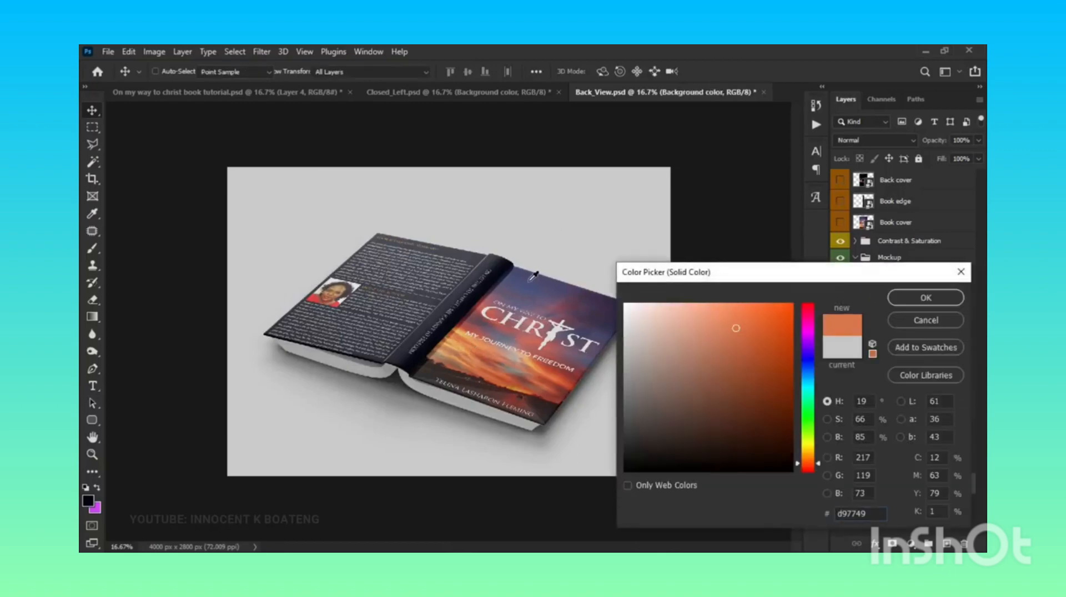
click(528, 281)
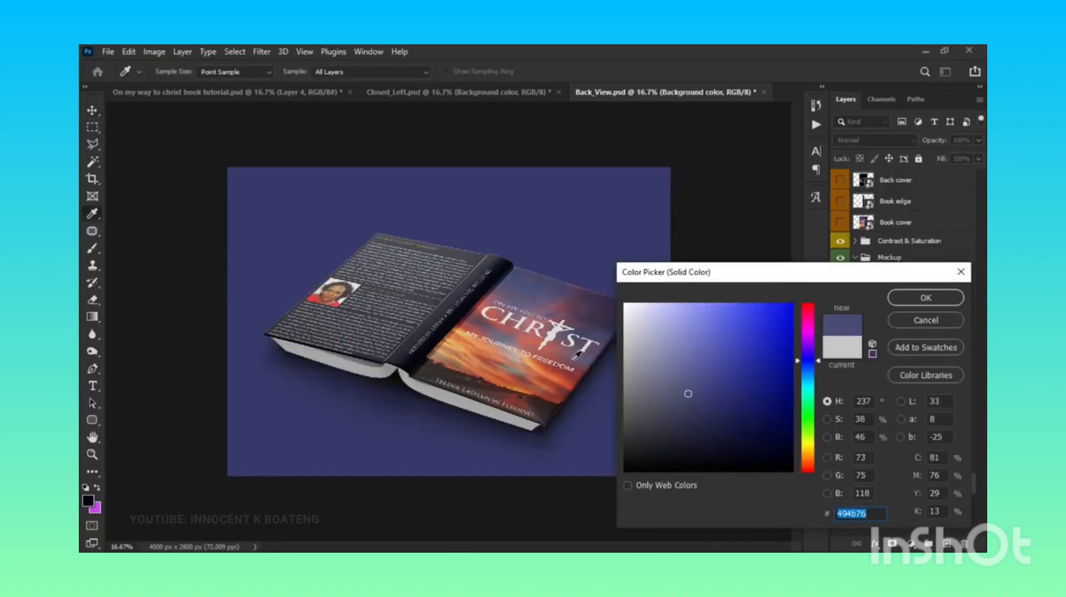
click(575, 368)
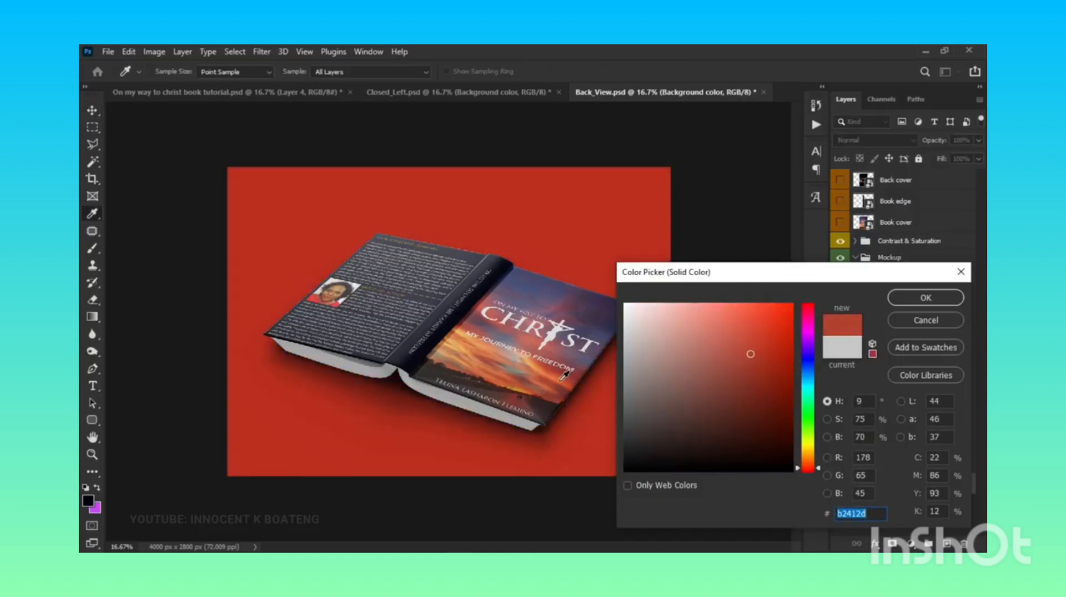
click(560, 381)
click(512, 347)
click(458, 328)
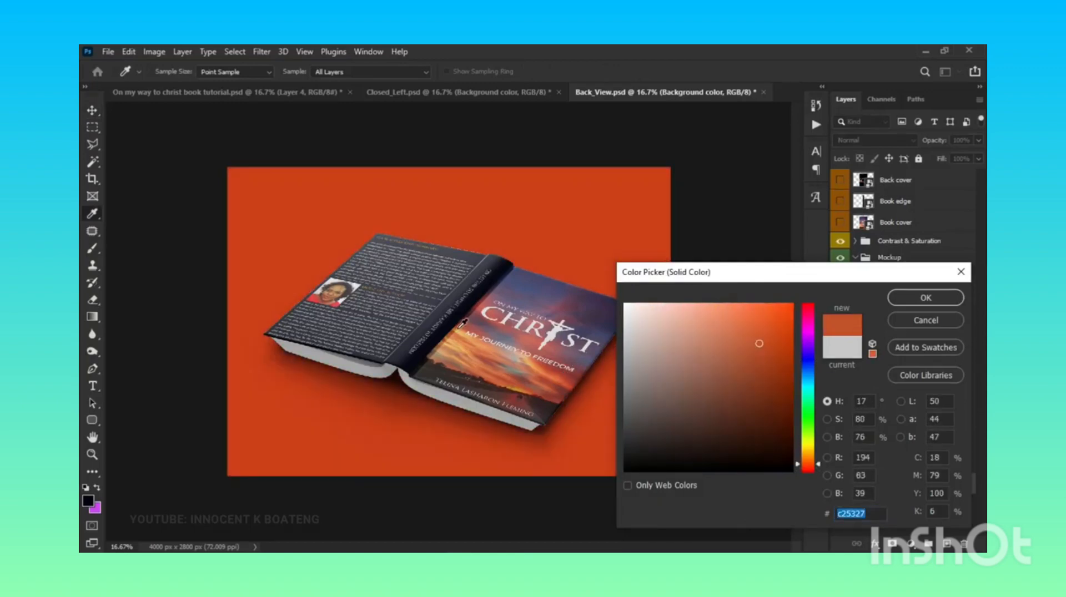
click(944, 300)
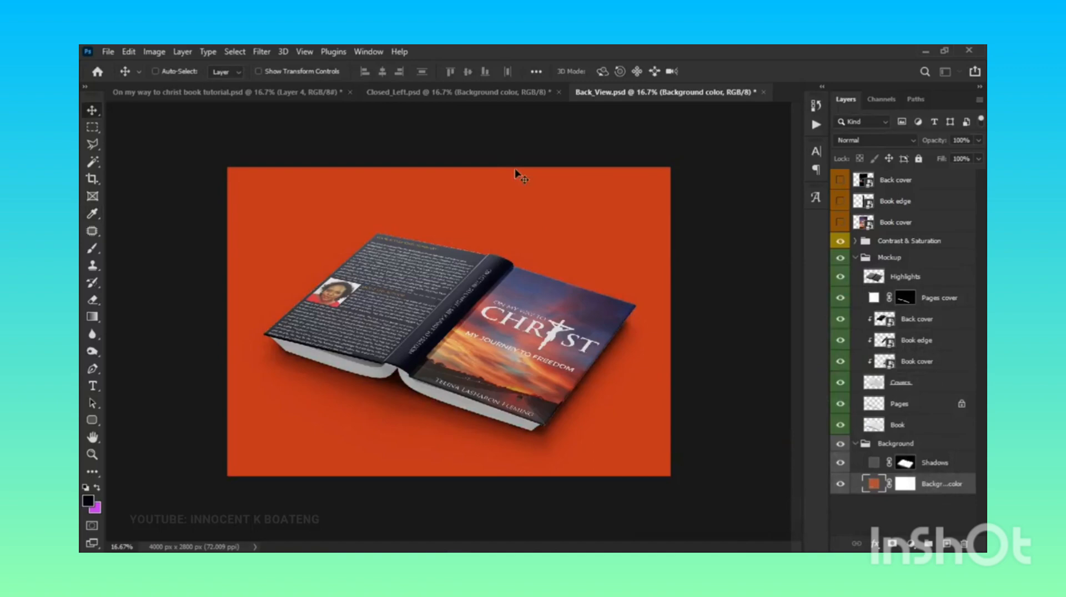
Examine the finished Closed_Left and Back_View mockups, inspecting the Back_View front cover and spine up close and the whole book.
click(455, 93)
click(687, 92)
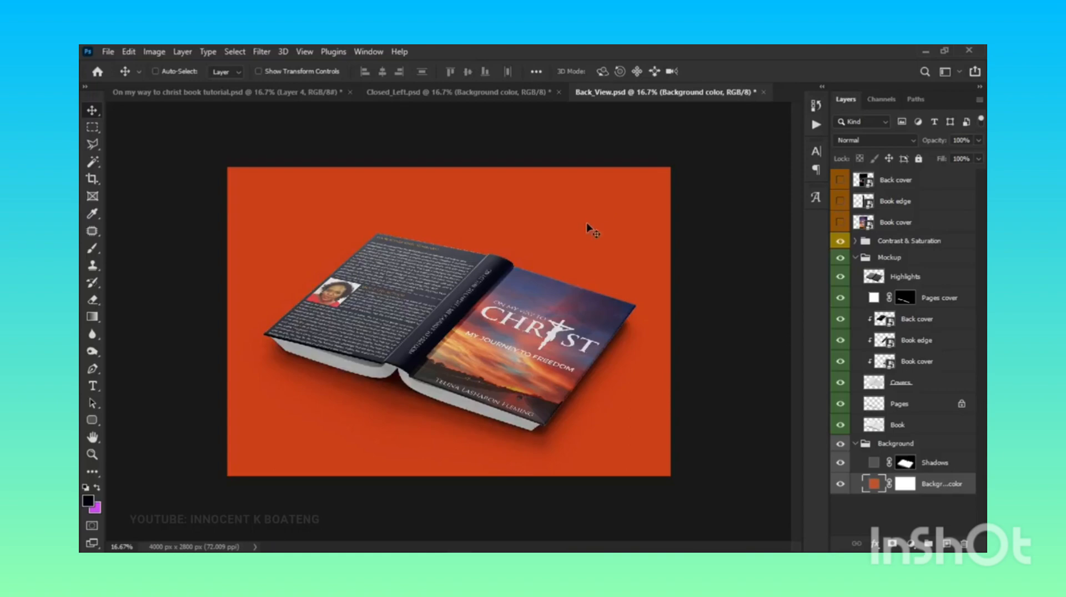
ctrl+click(571, 235)
drag(556, 301, 640, 208)
ctrl+click(579, 245)
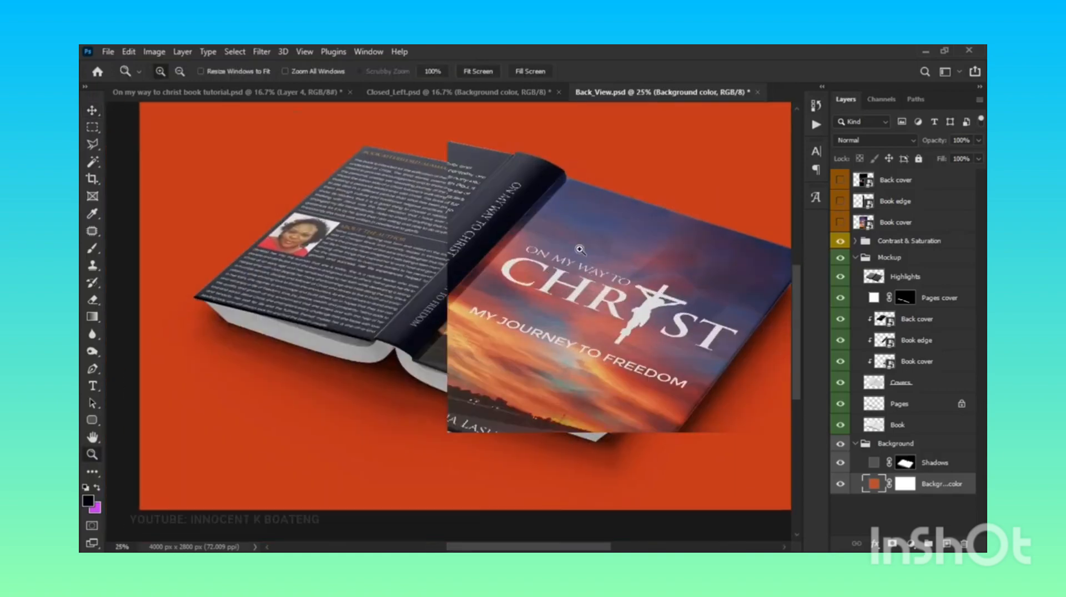
ctrl+click(579, 245)
drag(460, 366, 497, 288)
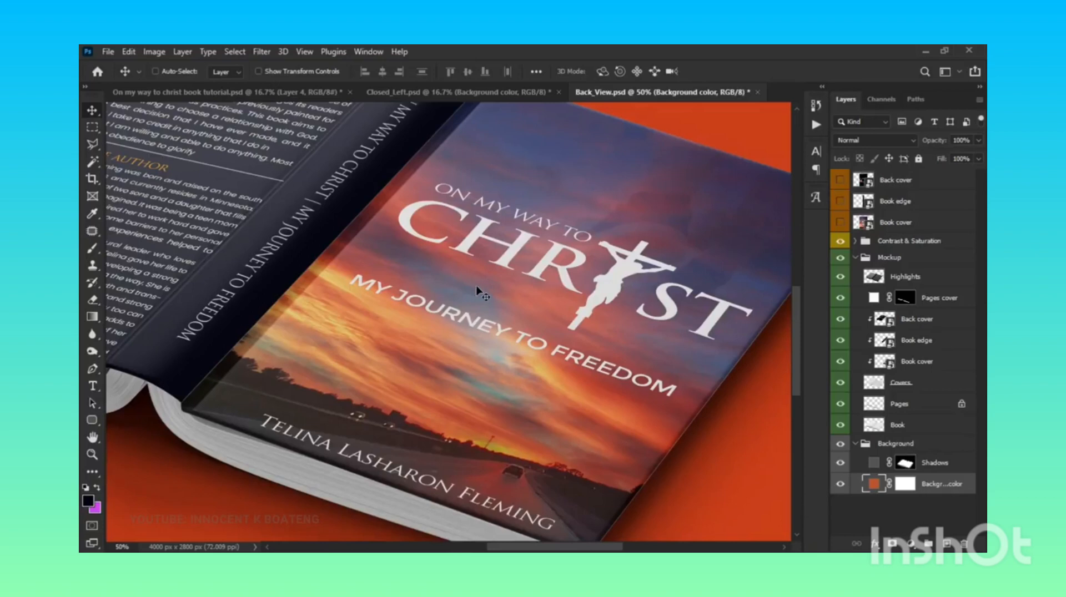
key(ctrl+minus)
key(ctrl+minus)
key(ctrl+minus)
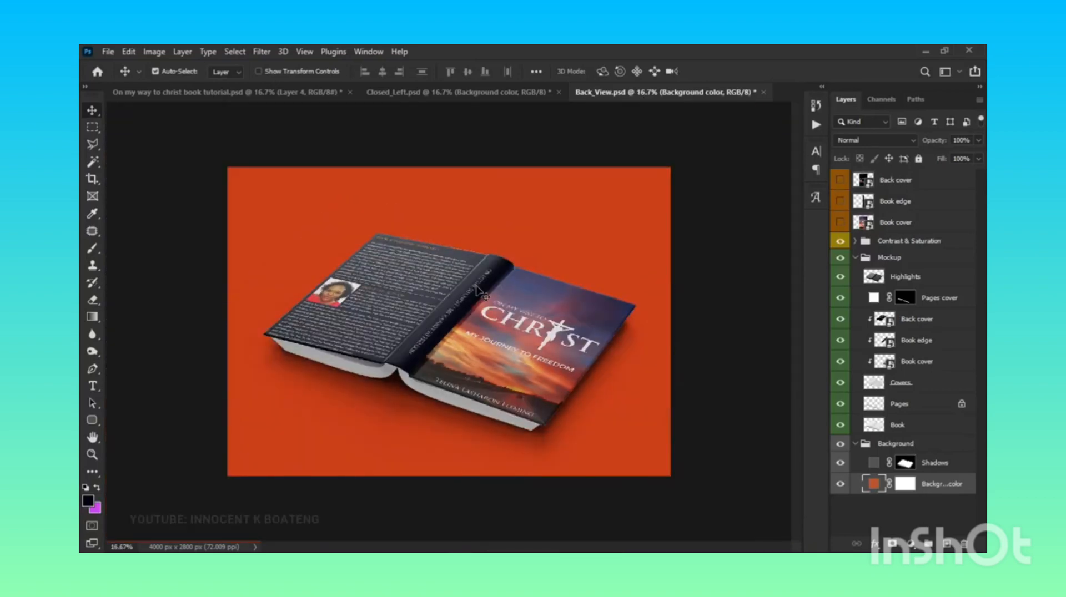
key(ctrl+plus)
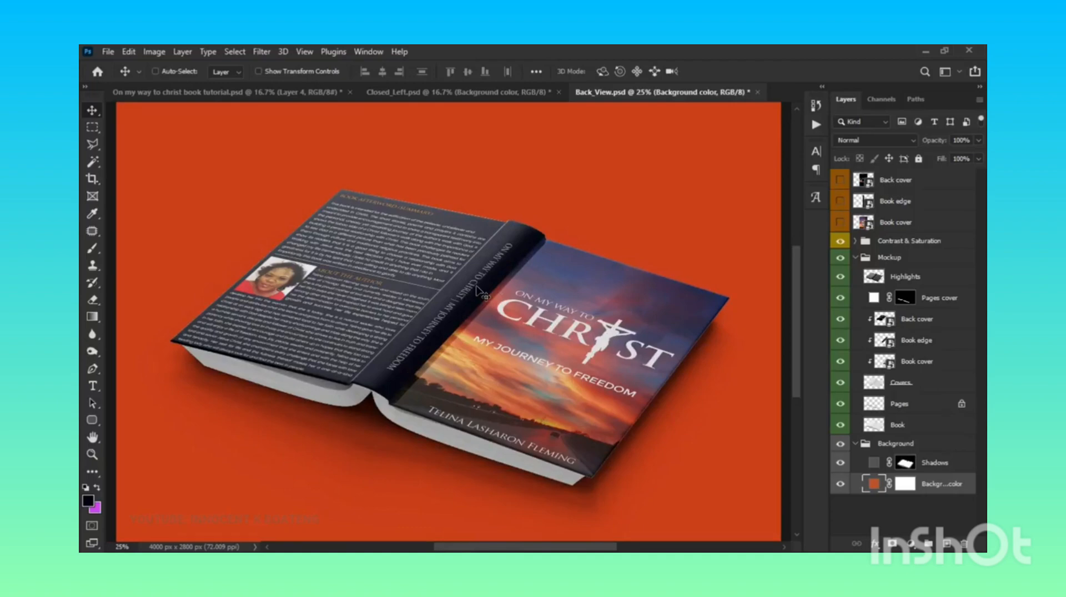
key(ctrl+minus)
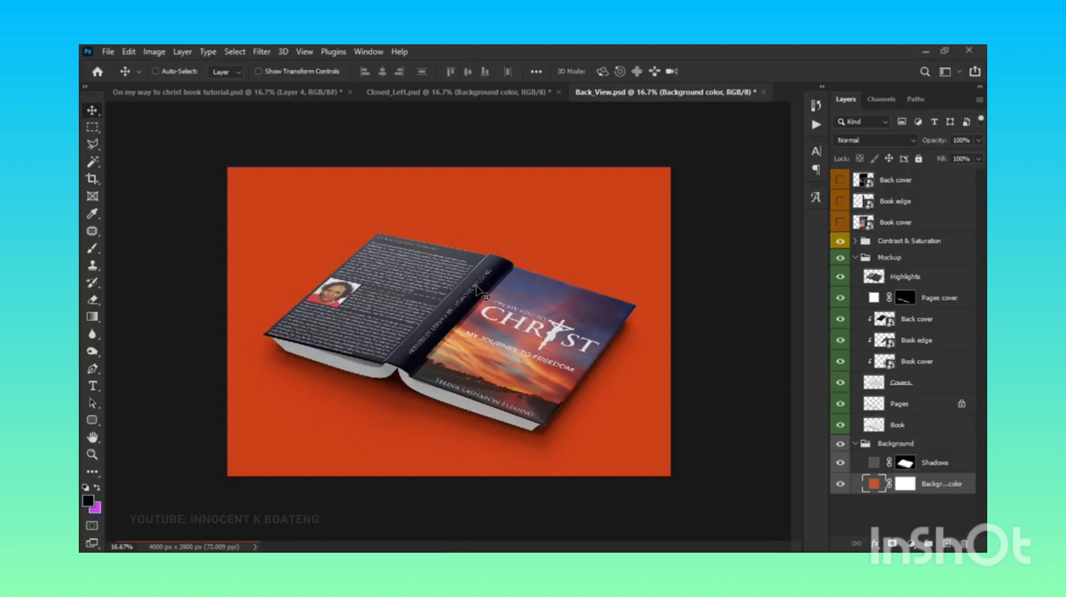
key(ctrl+plus)
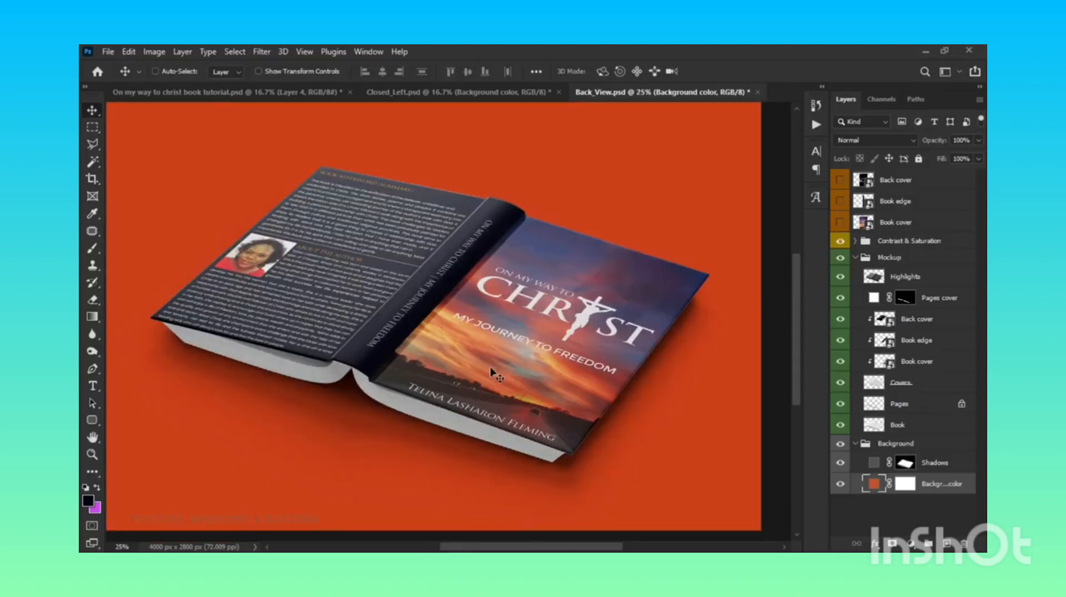